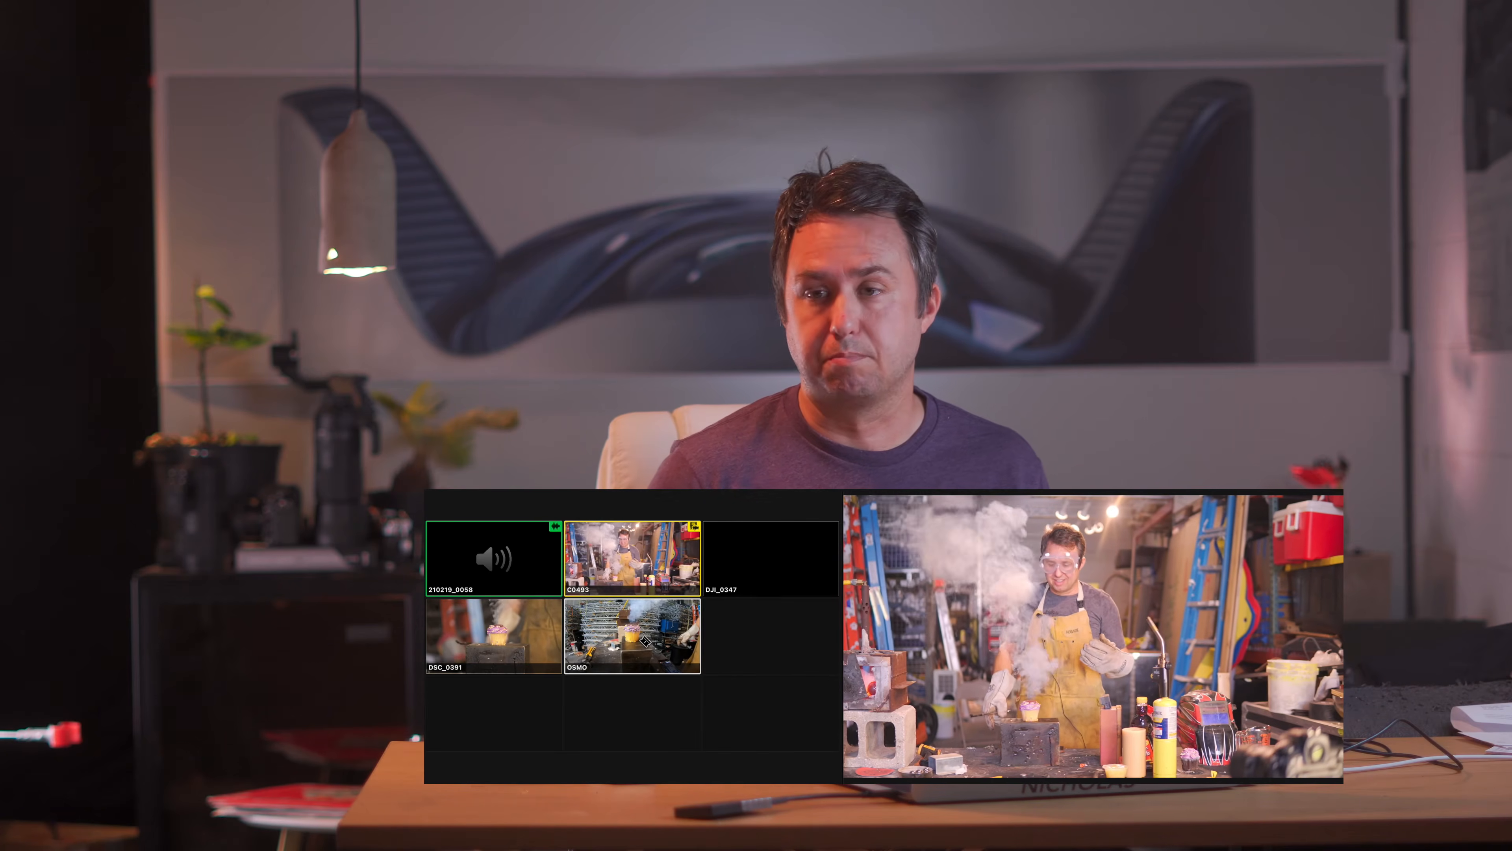
left_click(644, 641)
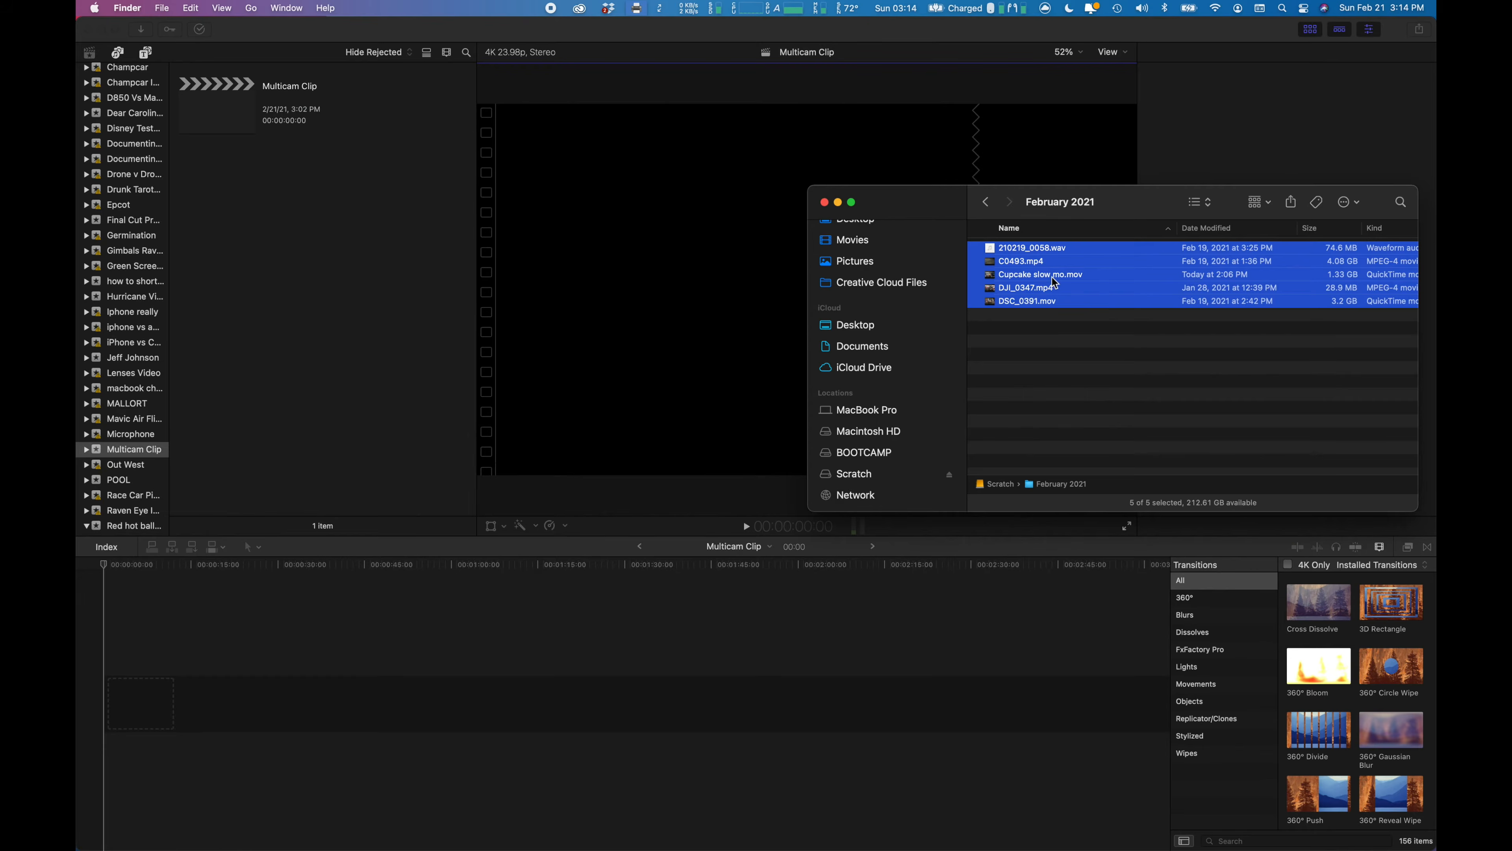
Import the five selected audio and video files from the February 2021 folder into the Multicam Clip event
left_click_drag(1028, 283, 554, 291)
left_click_drag(357, 286, 356, 287)
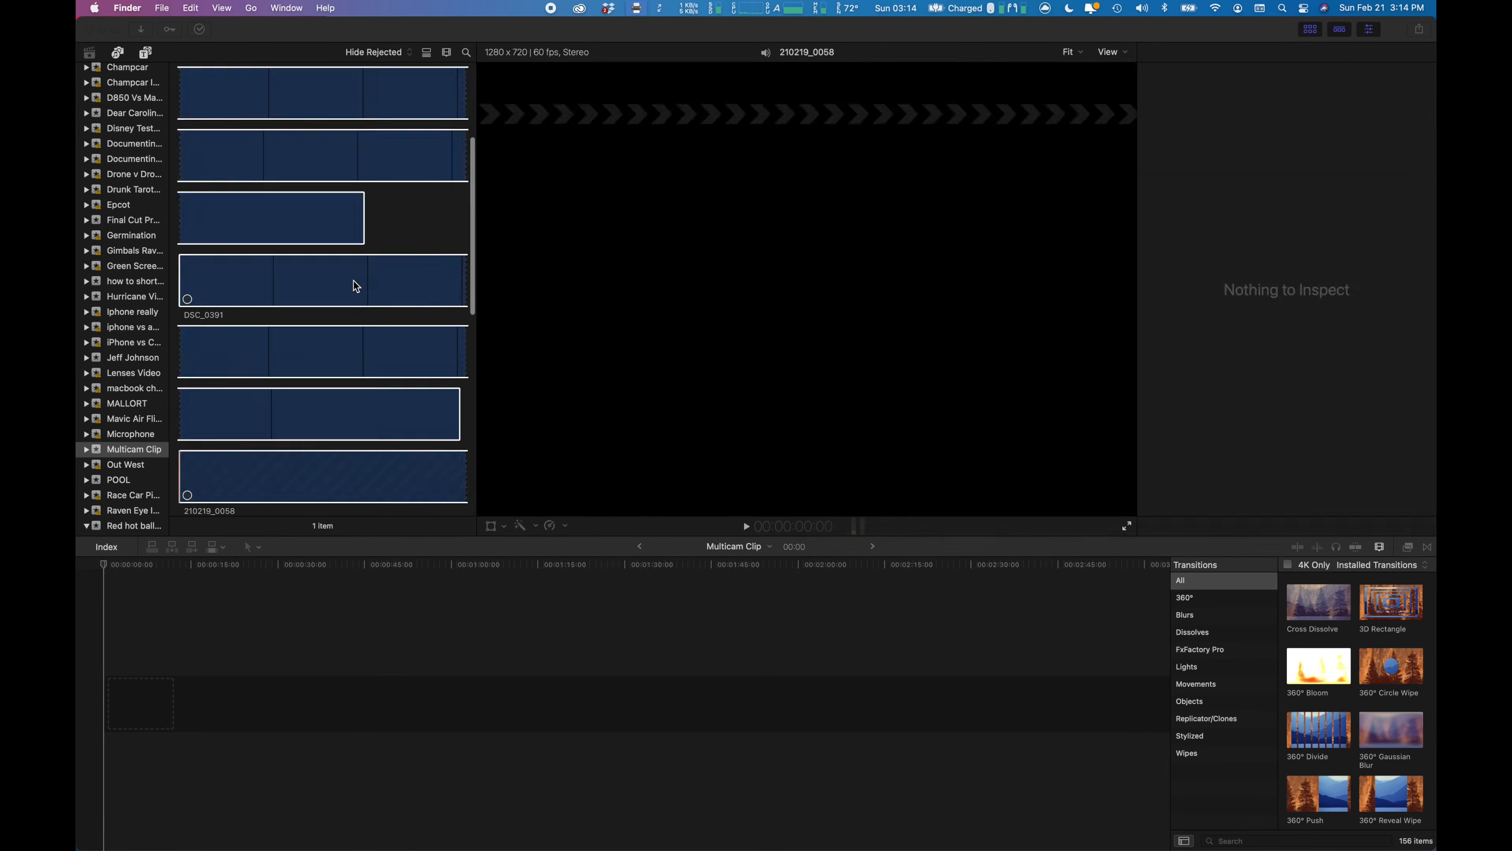
key("super+Tab")
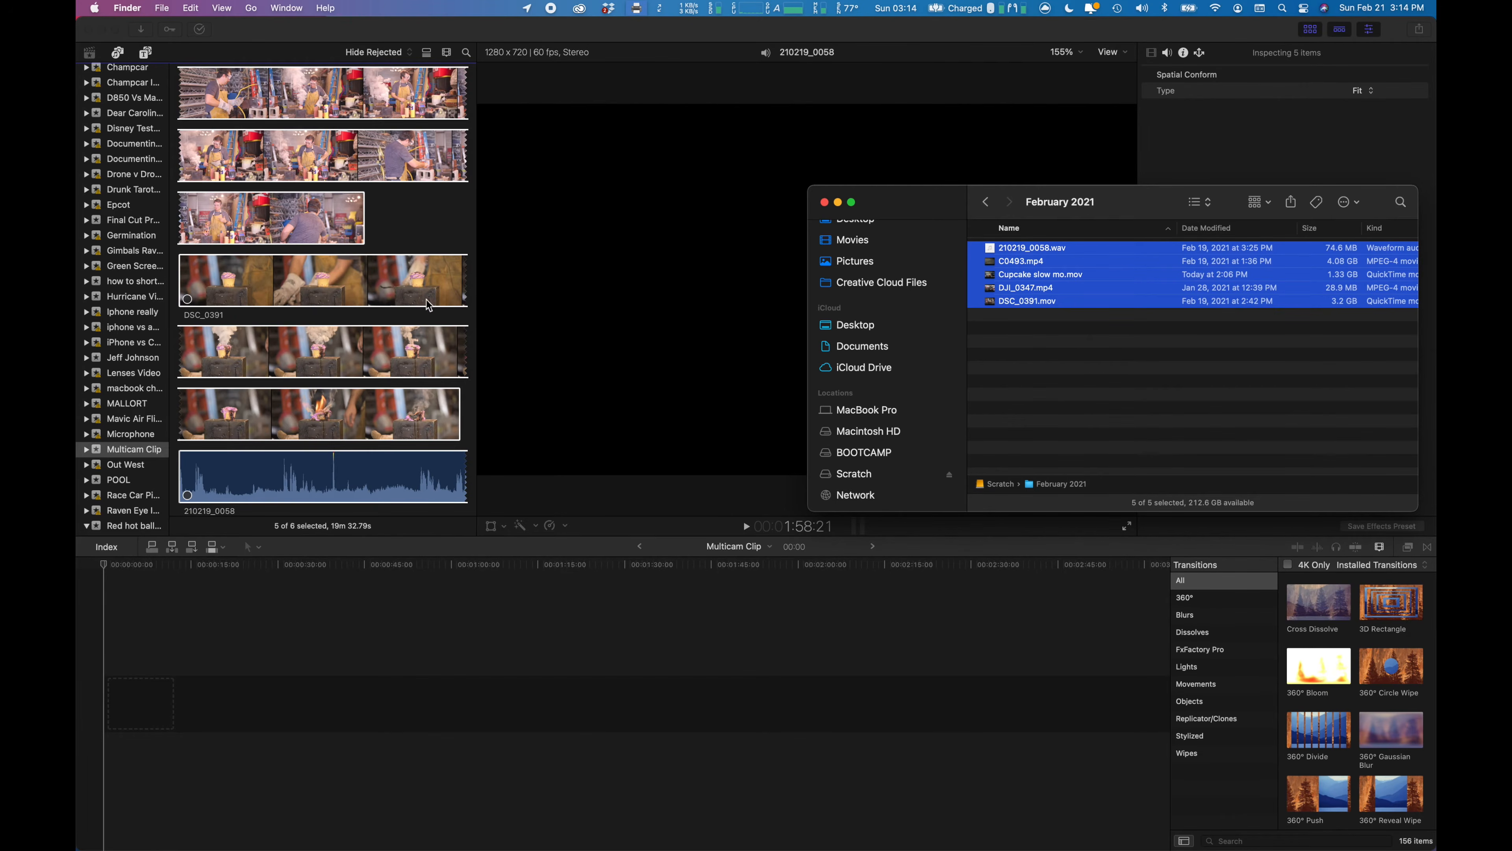
Create a multicam clip named "Cup cake fire ball" from the five imported clips, using audio for synchronization
left_click(332, 41)
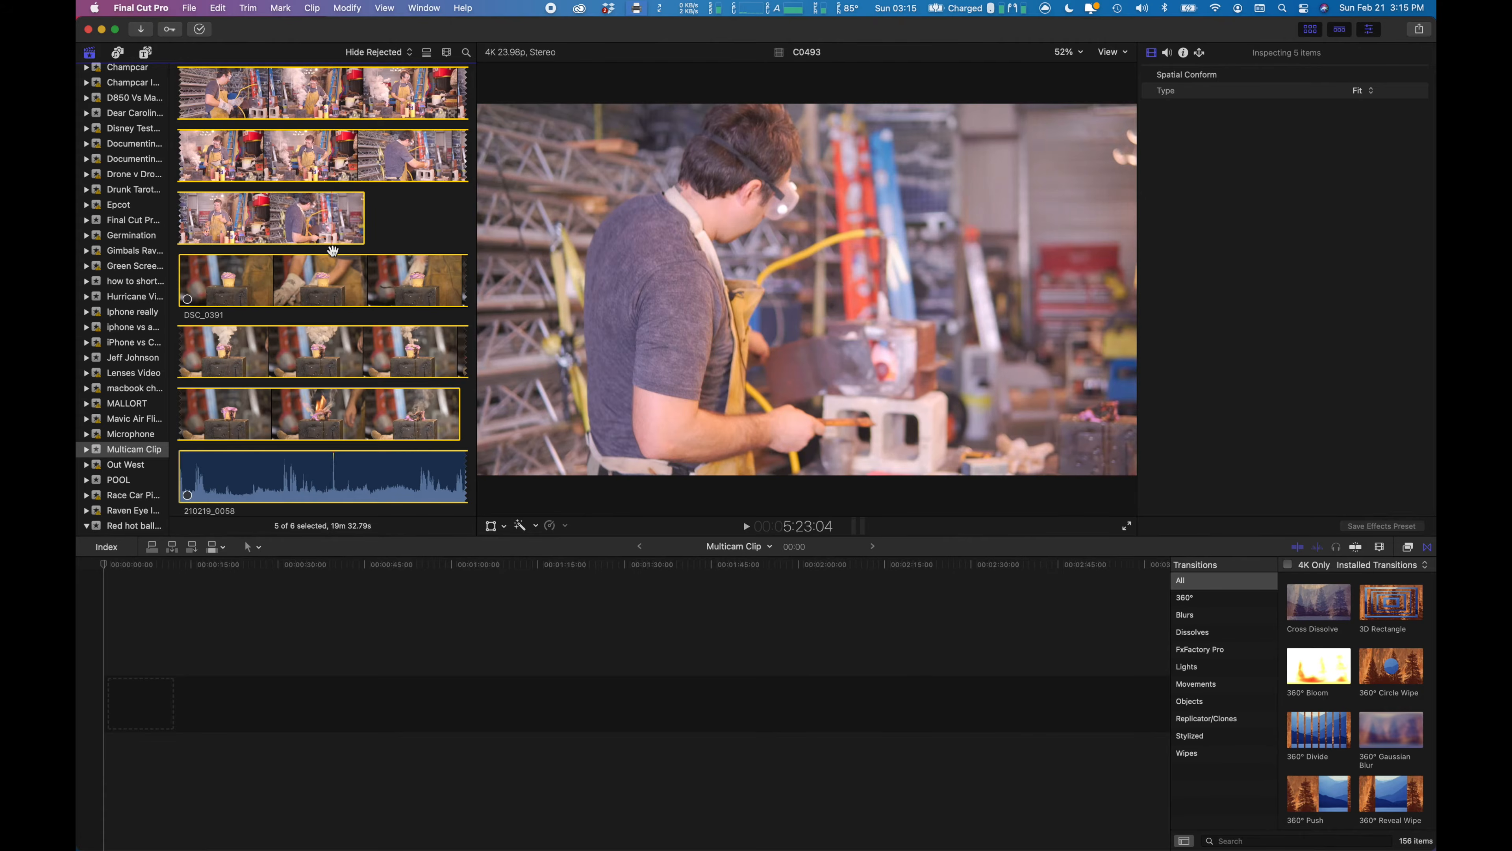
scroll(297, 147, "up", 10)
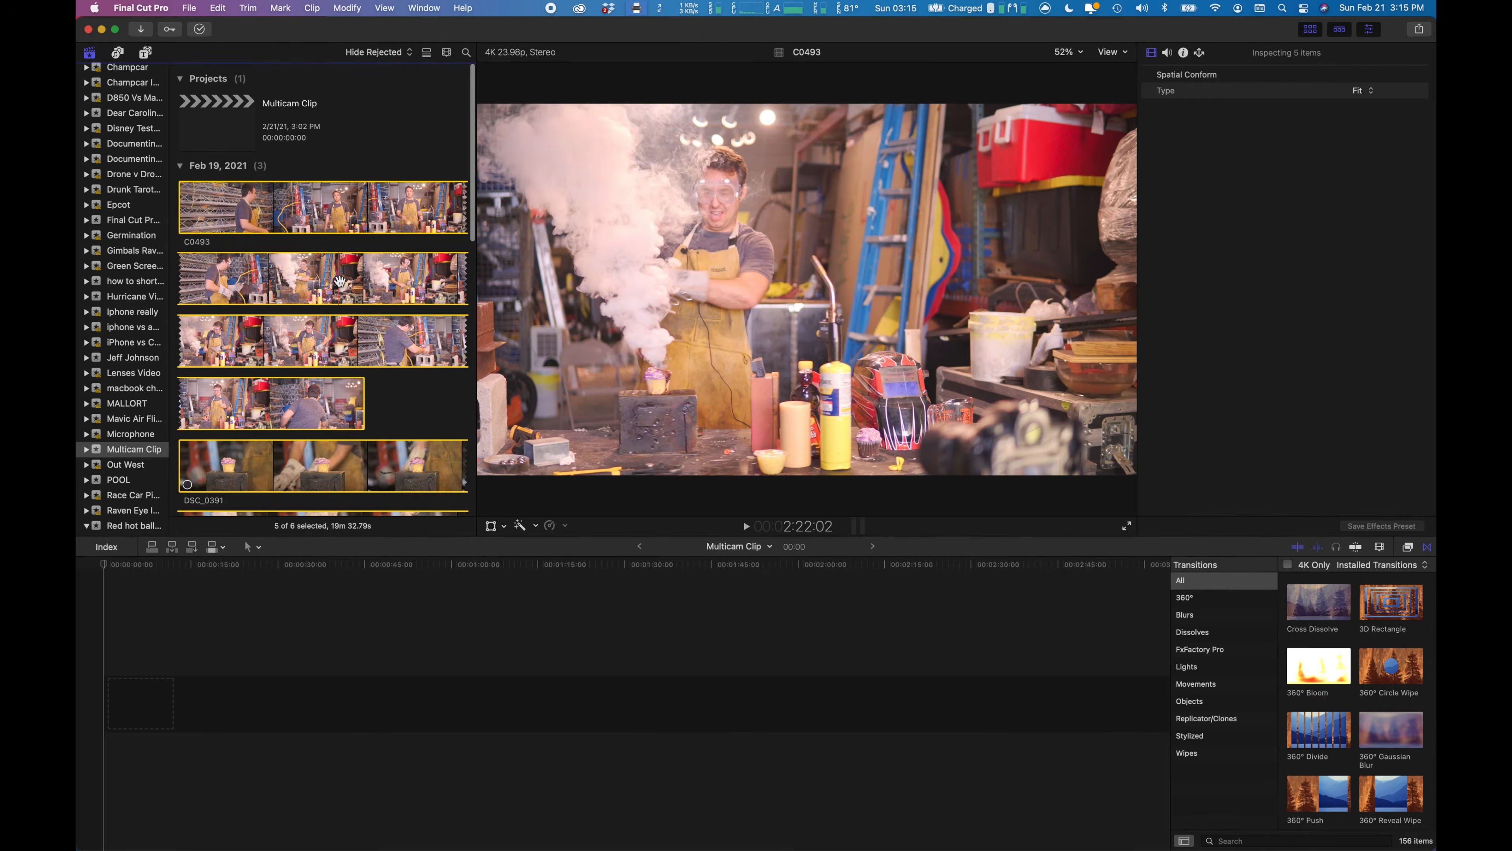
right_click(340, 281)
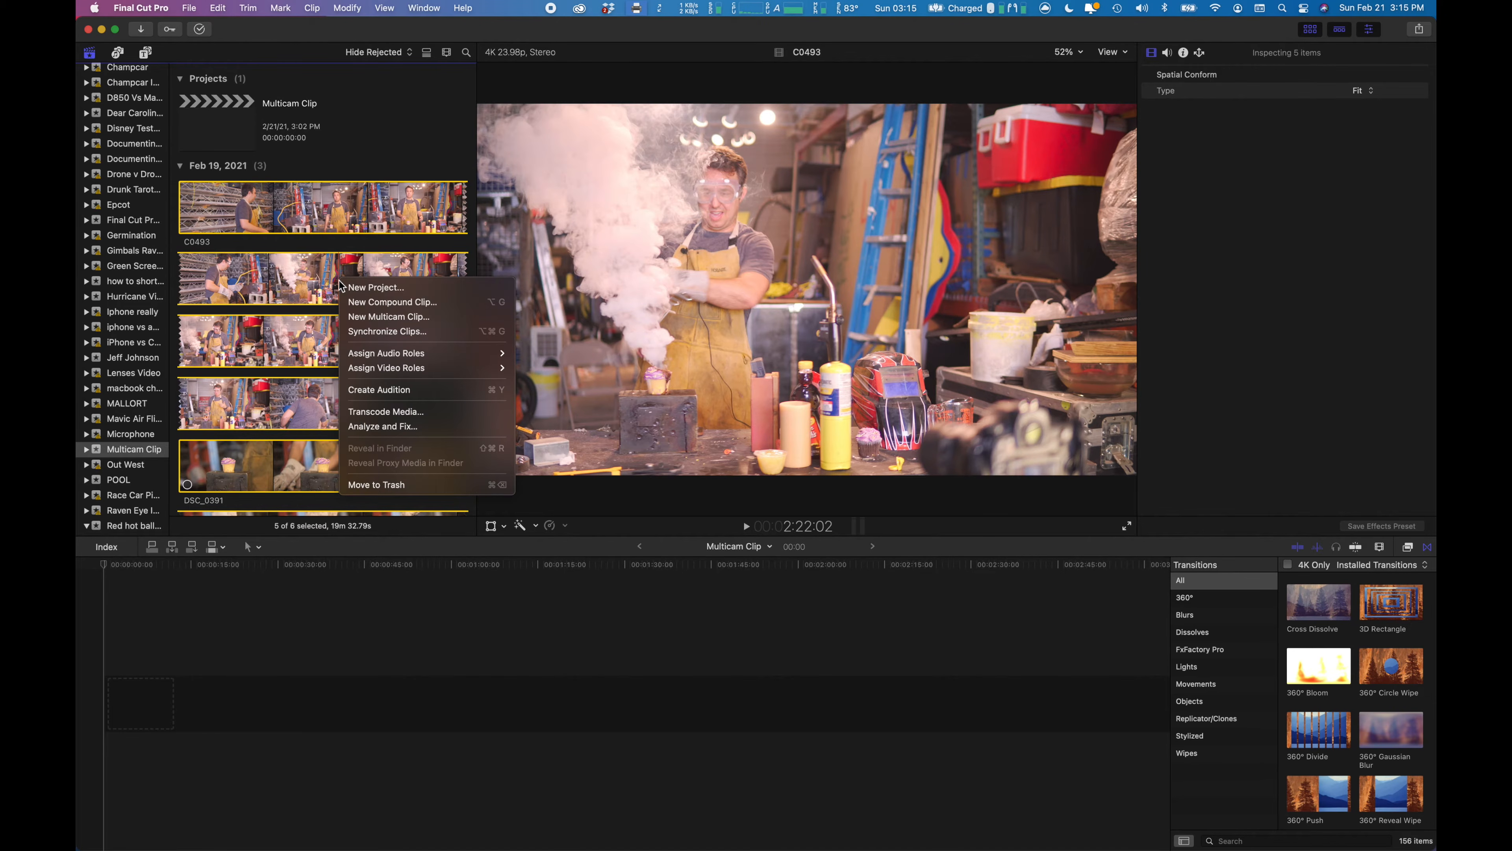
left_click(417, 317)
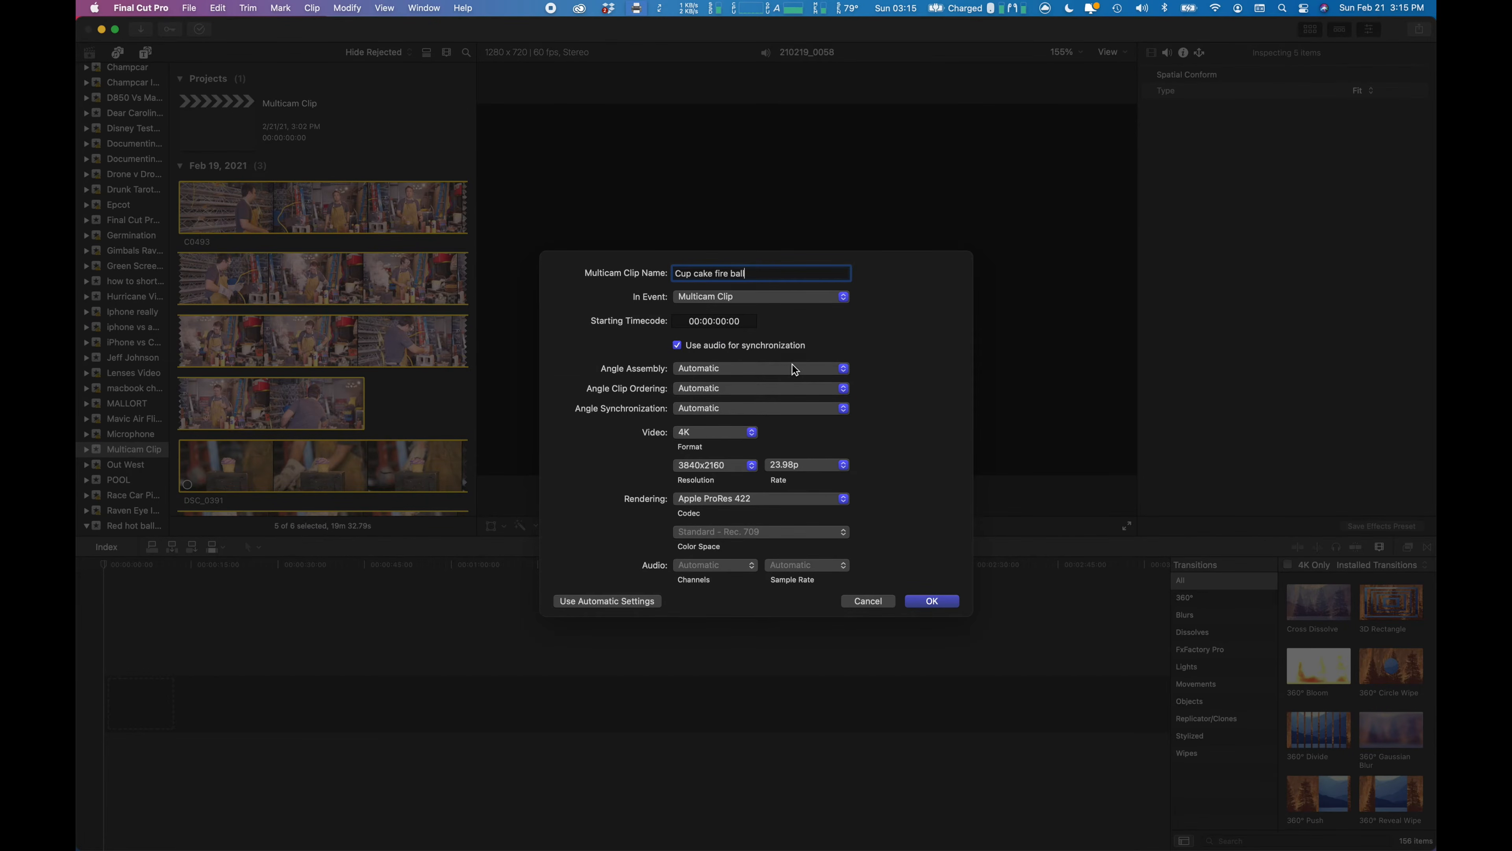
left_click(935, 601)
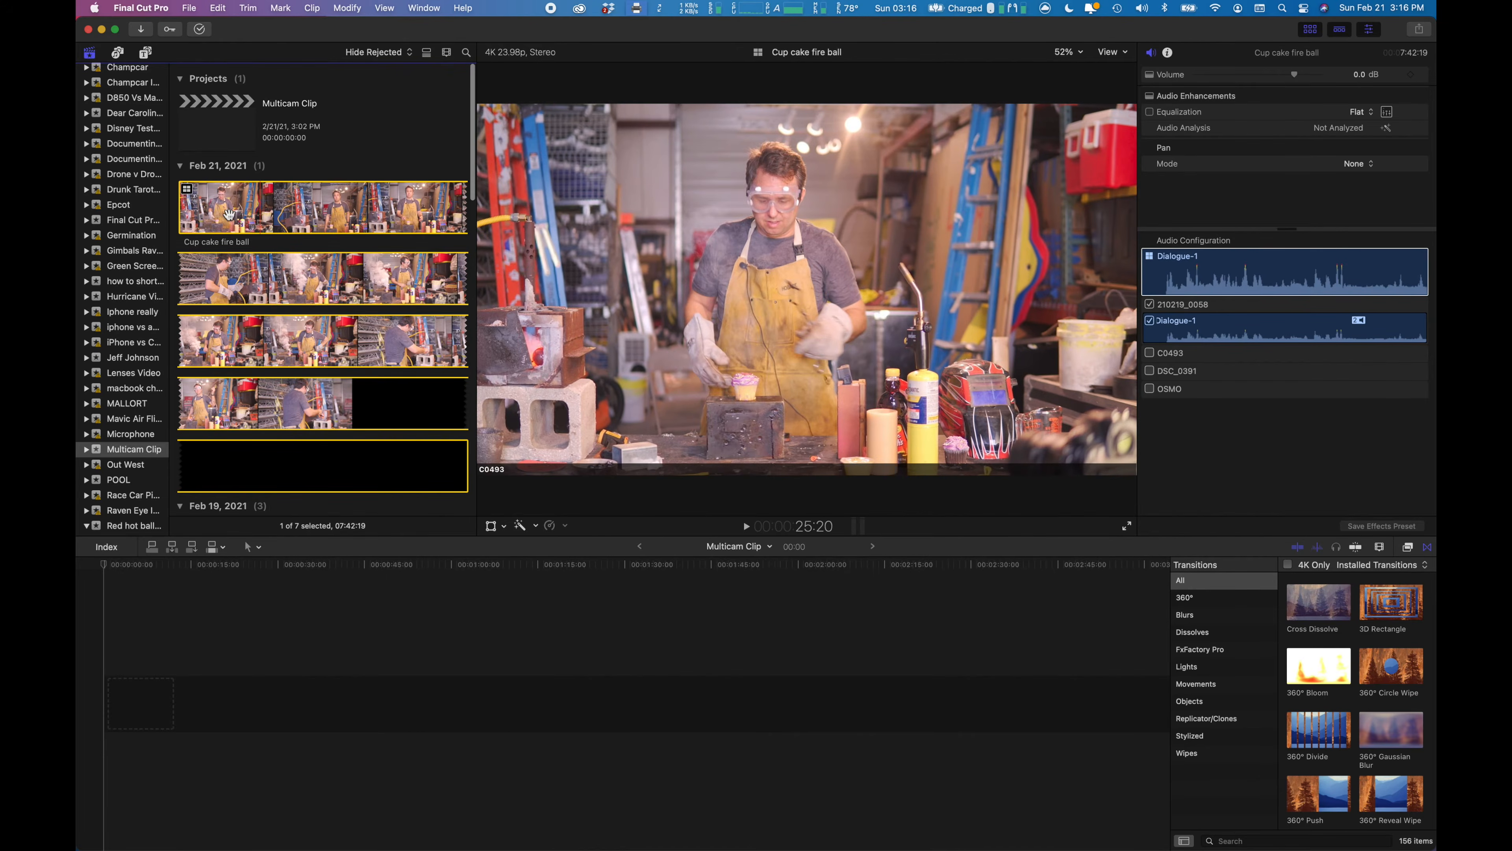
Add the Cup cake fire ball multicam clip to the project timeline and show its angles in place of the browser
left_click_drag(261, 225, 381, 655)
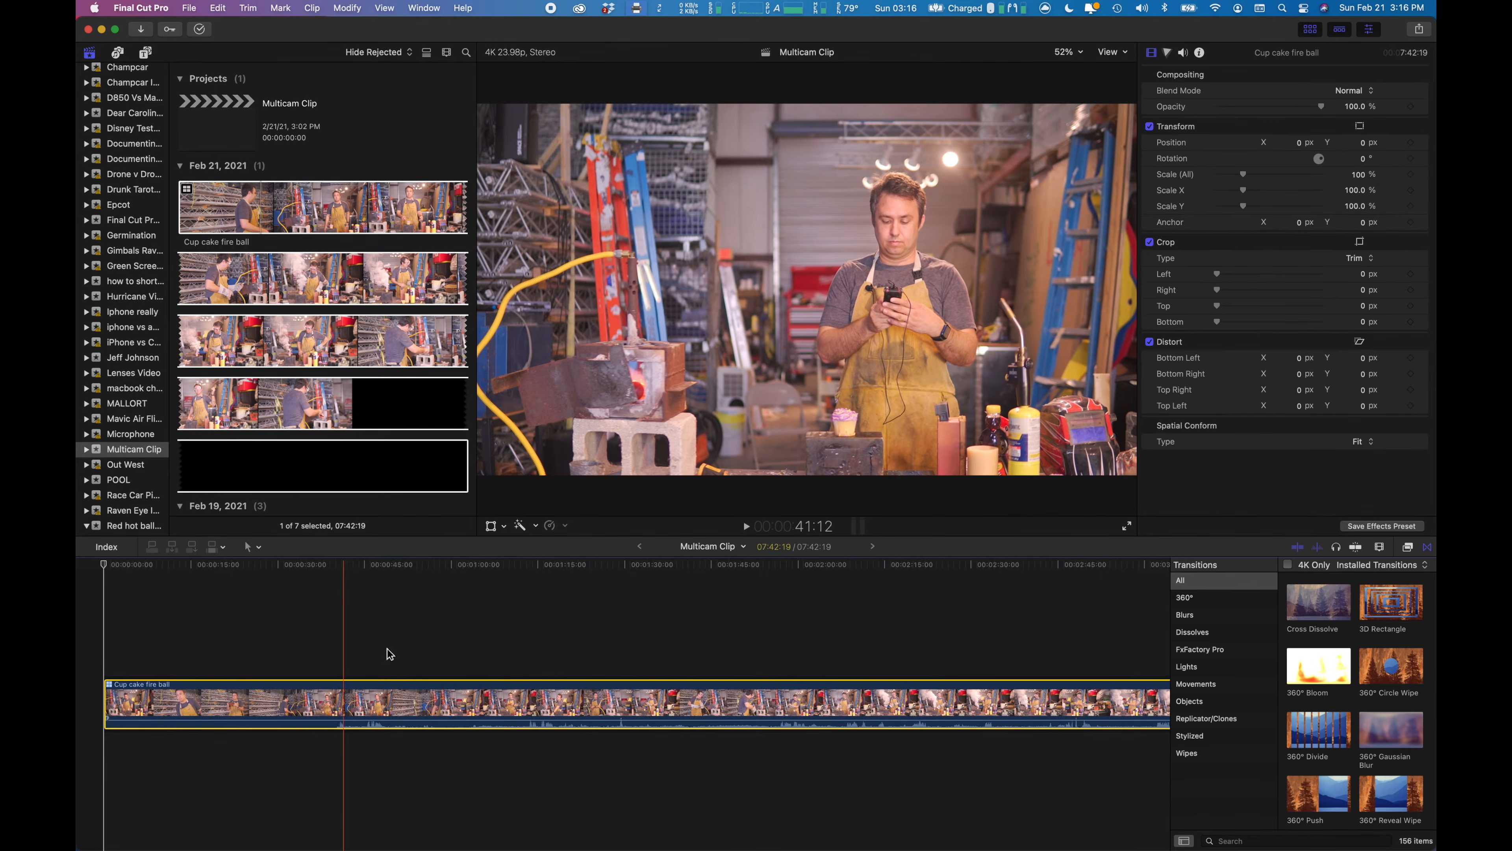
left_click(1306, 30)
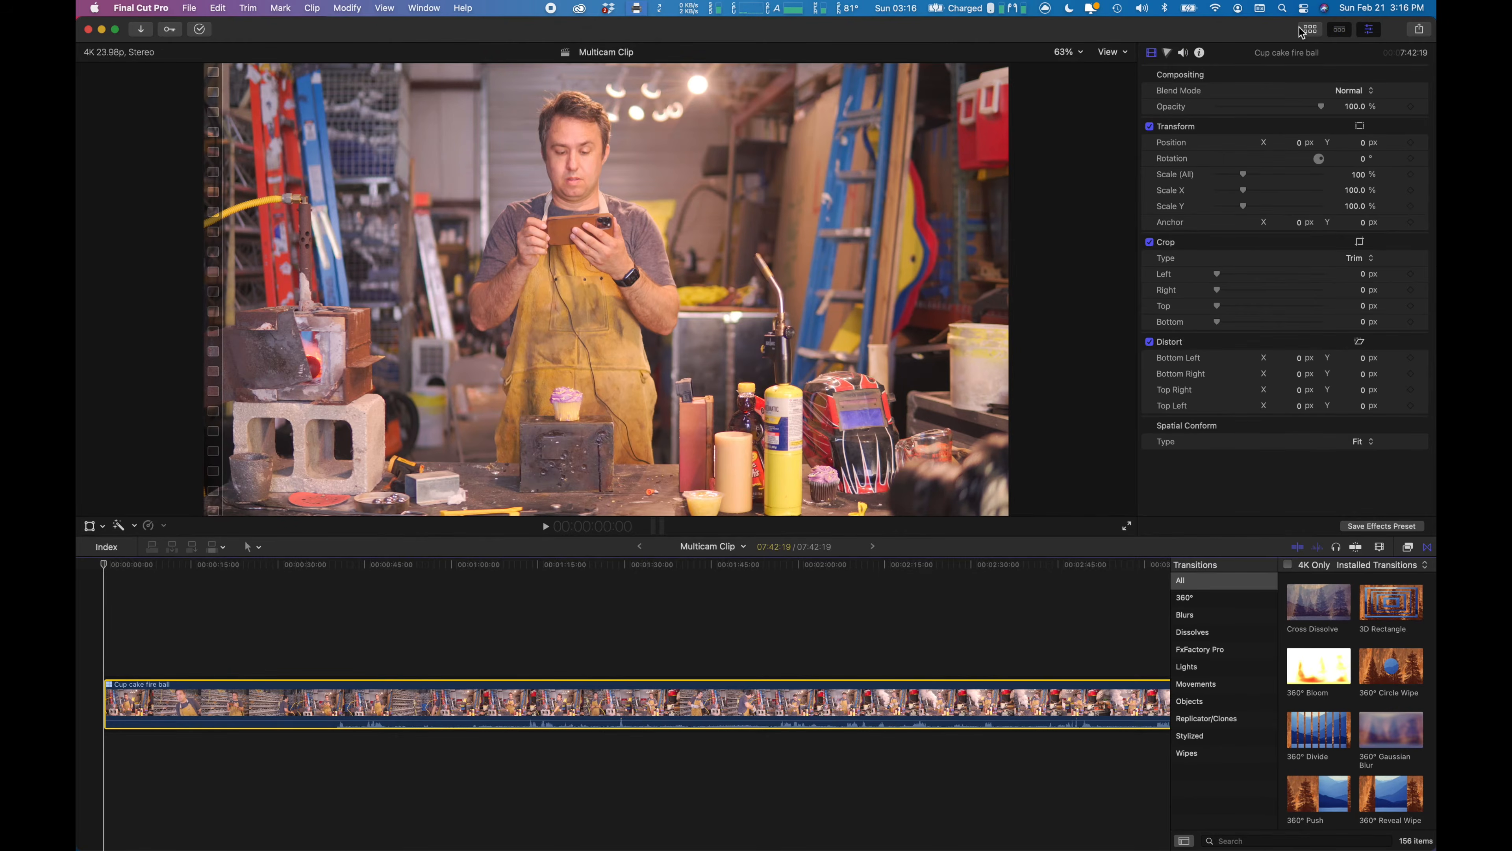
left_click(1111, 52)
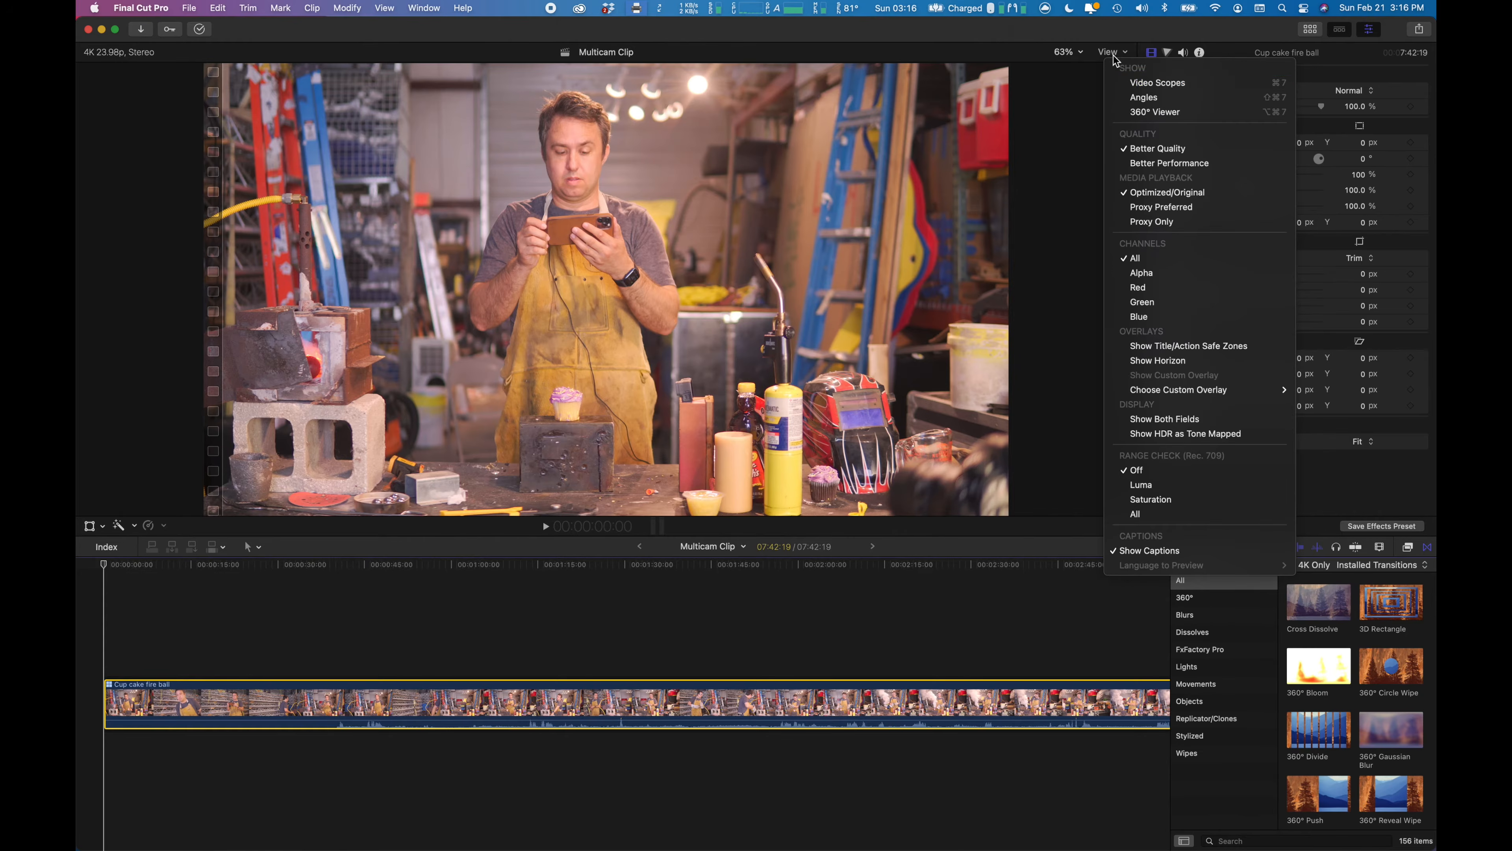
left_click(1162, 97)
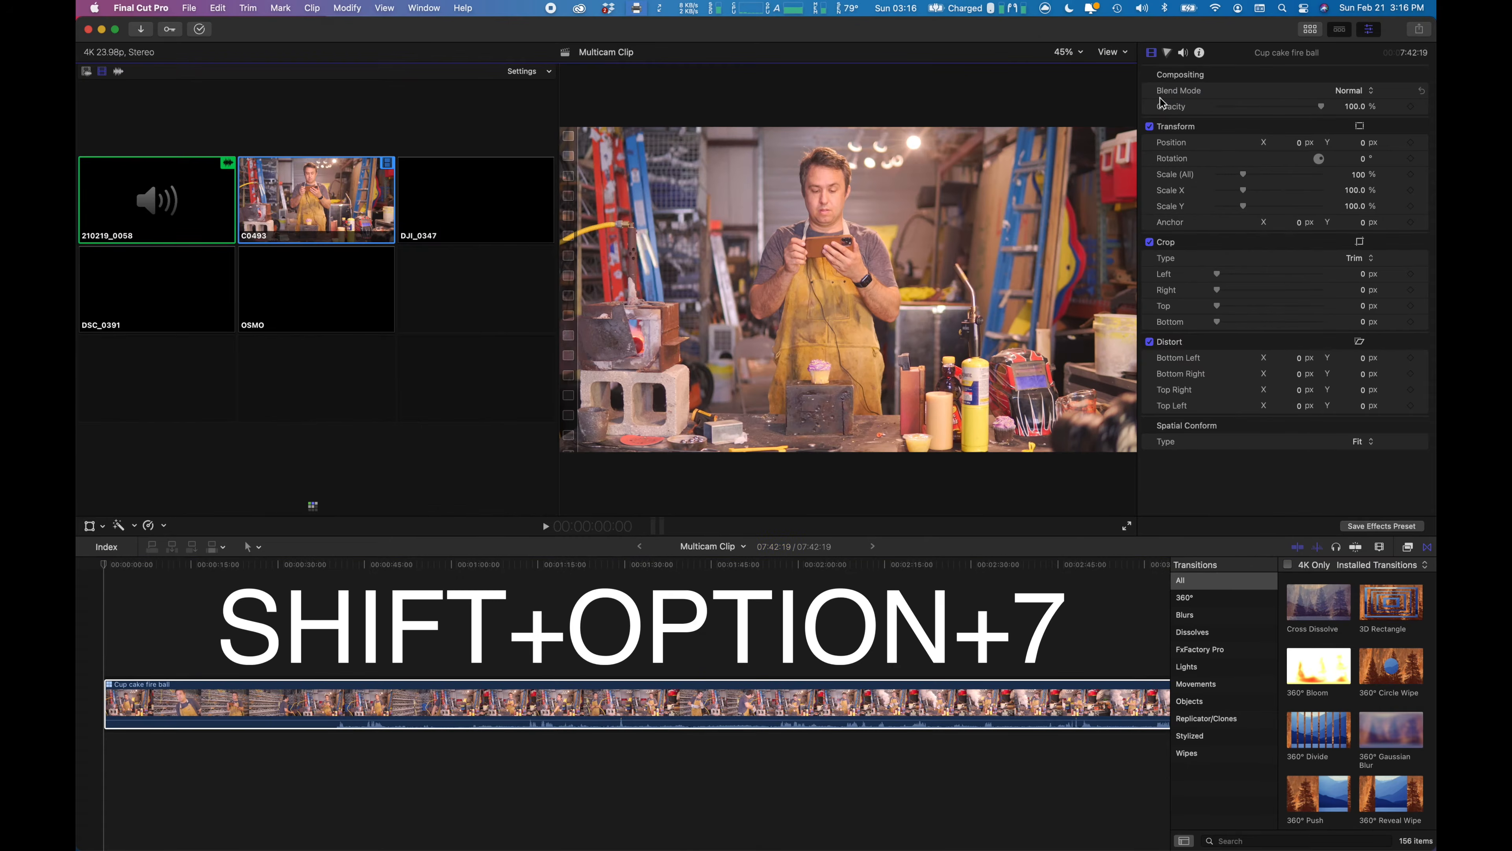
Play sections of the multicam clip to check how the camera angles line up
left_click(726, 595)
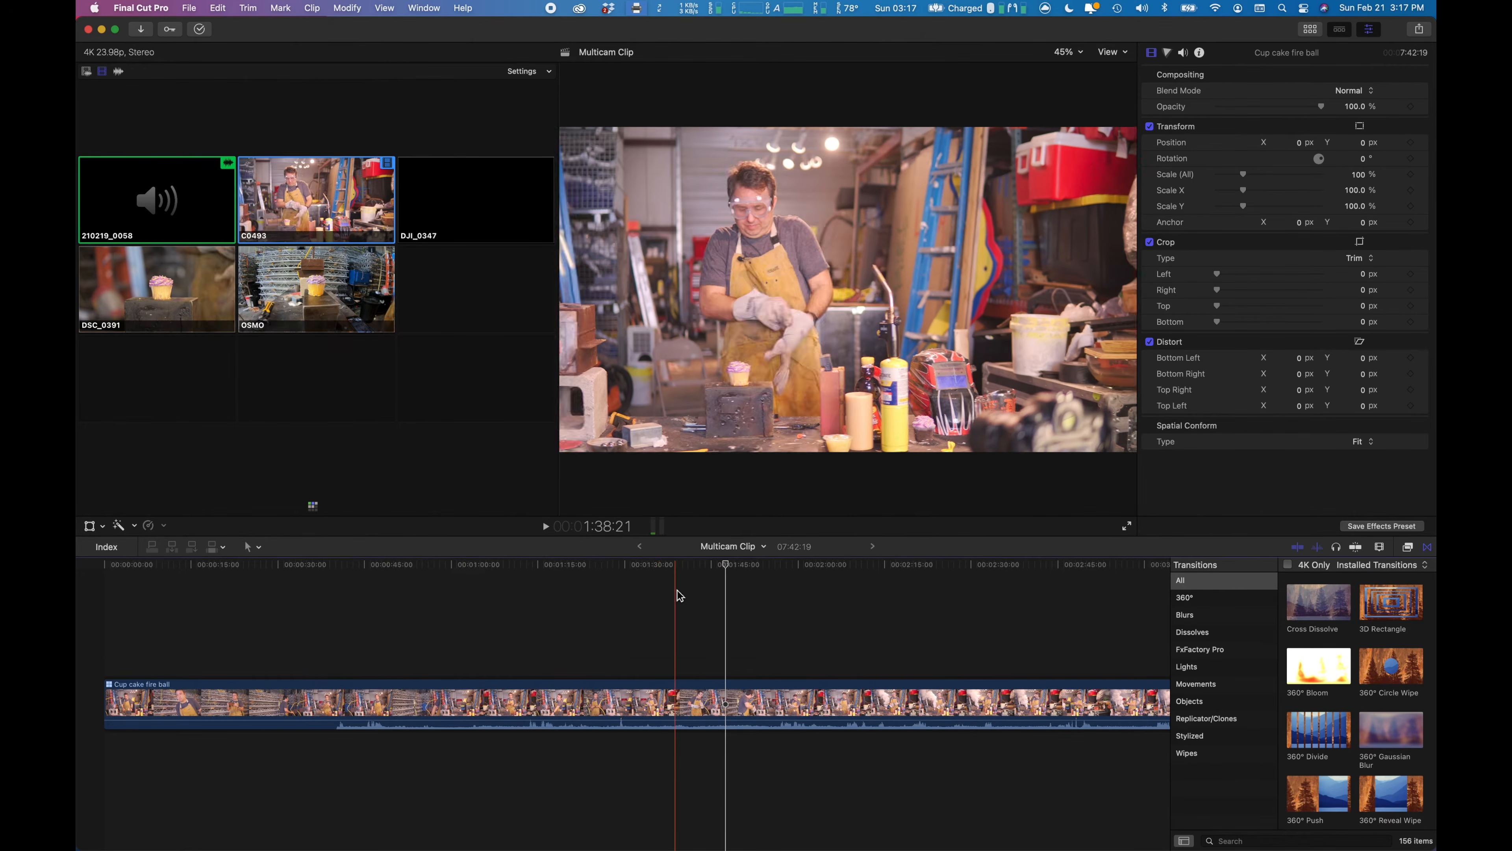
key("space")
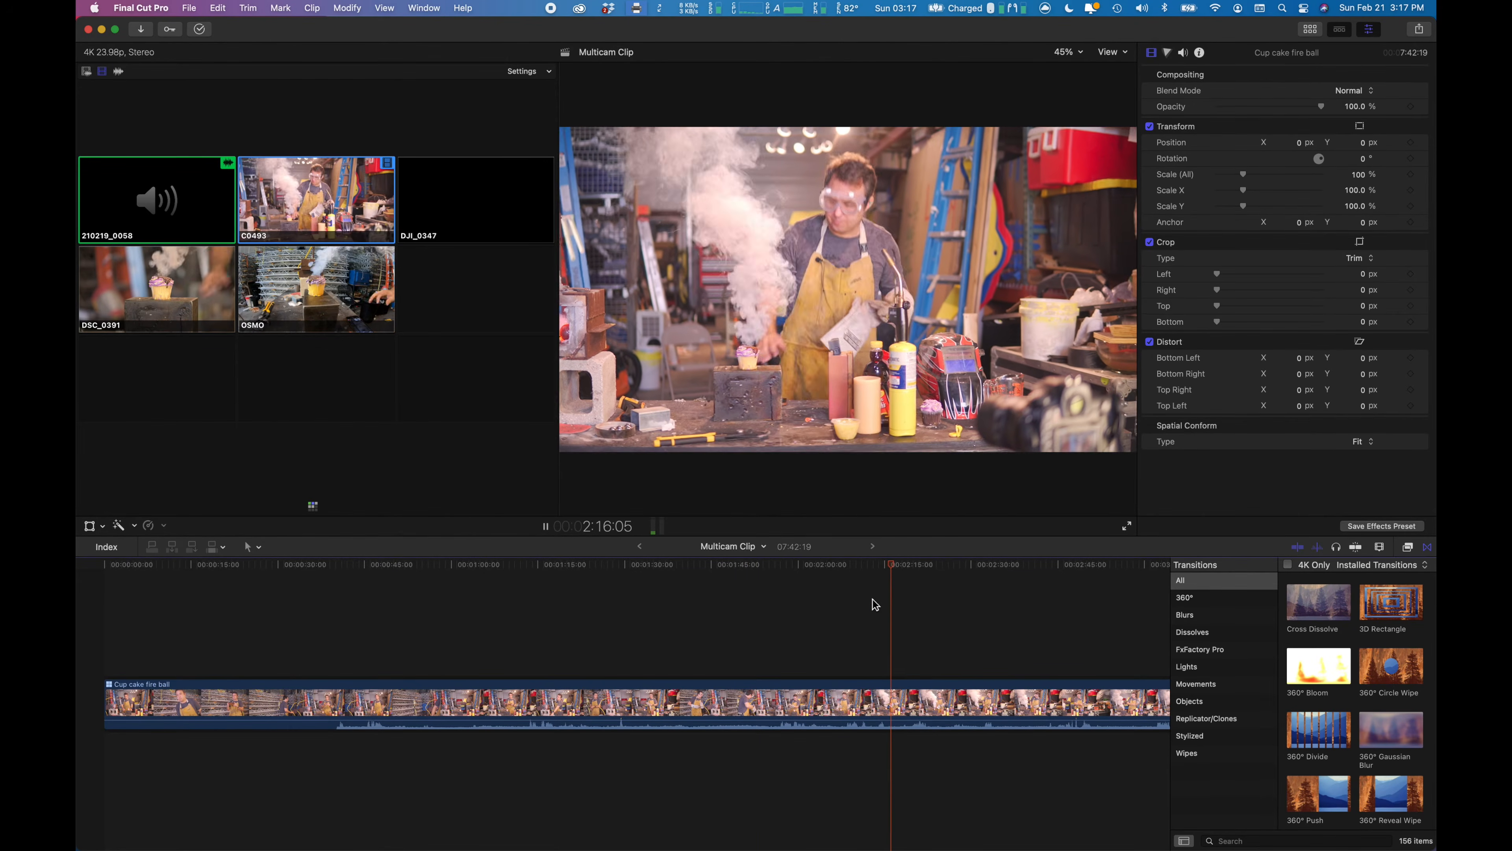
key("space")
key("space")
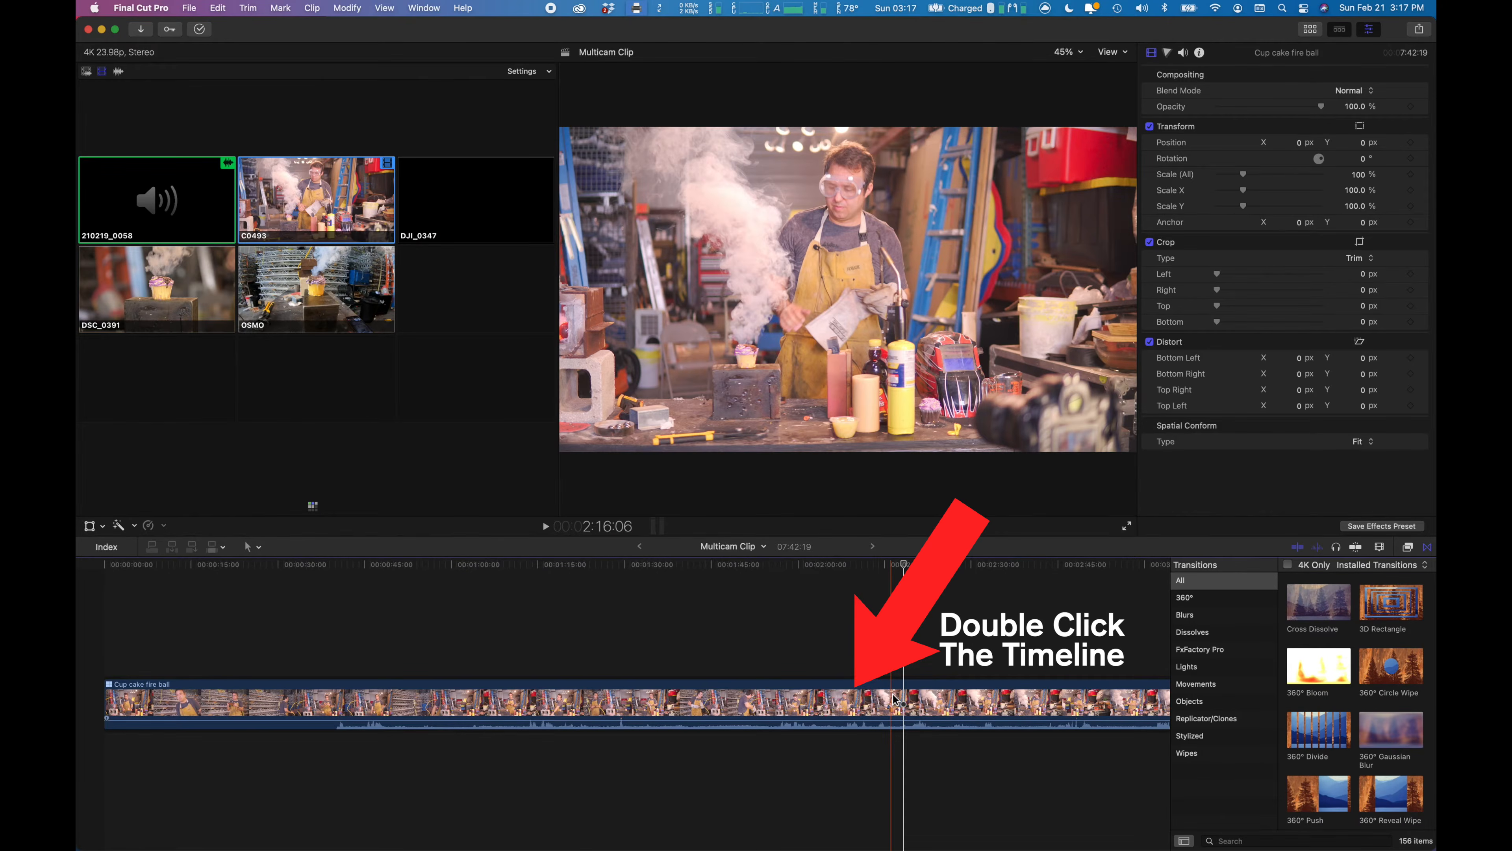
Open the multicam clip's individual angles and move the DJI_0347 clip to start at about 2:15
double_click(893, 698)
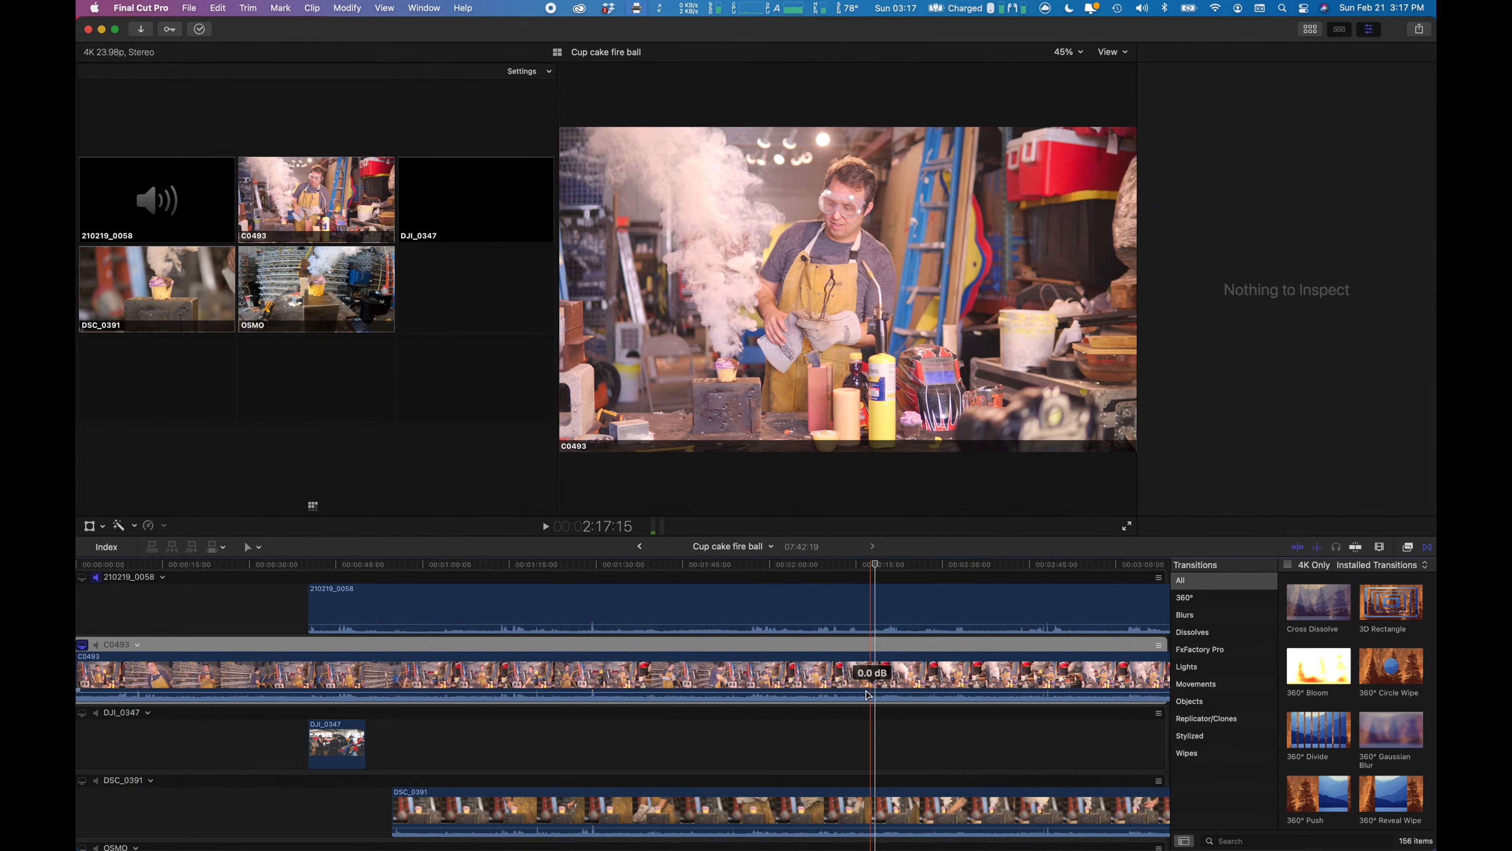
scroll(875, 695, "down", 2)
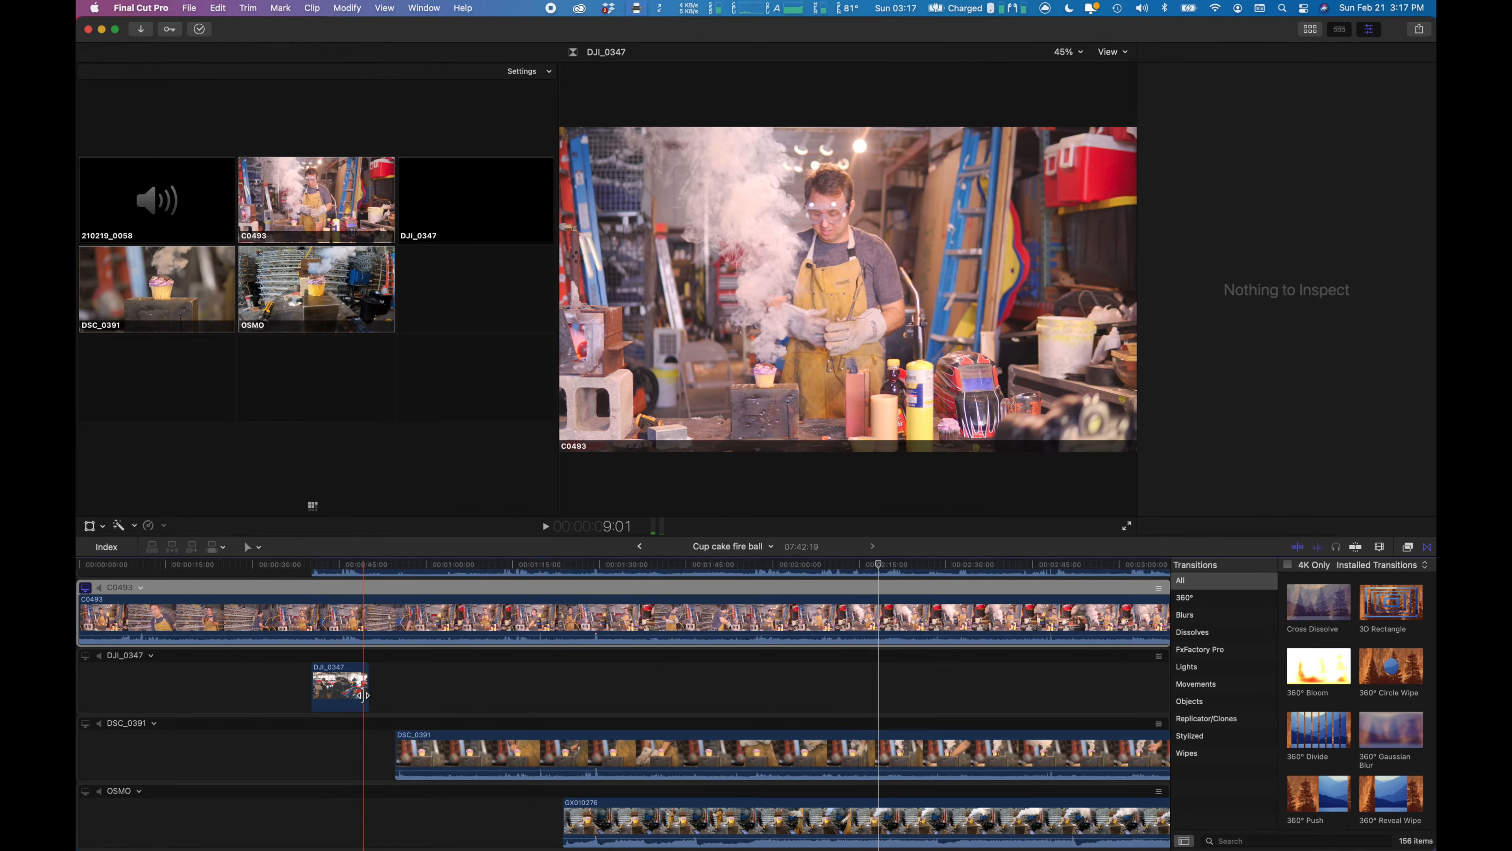
left_click(358, 694)
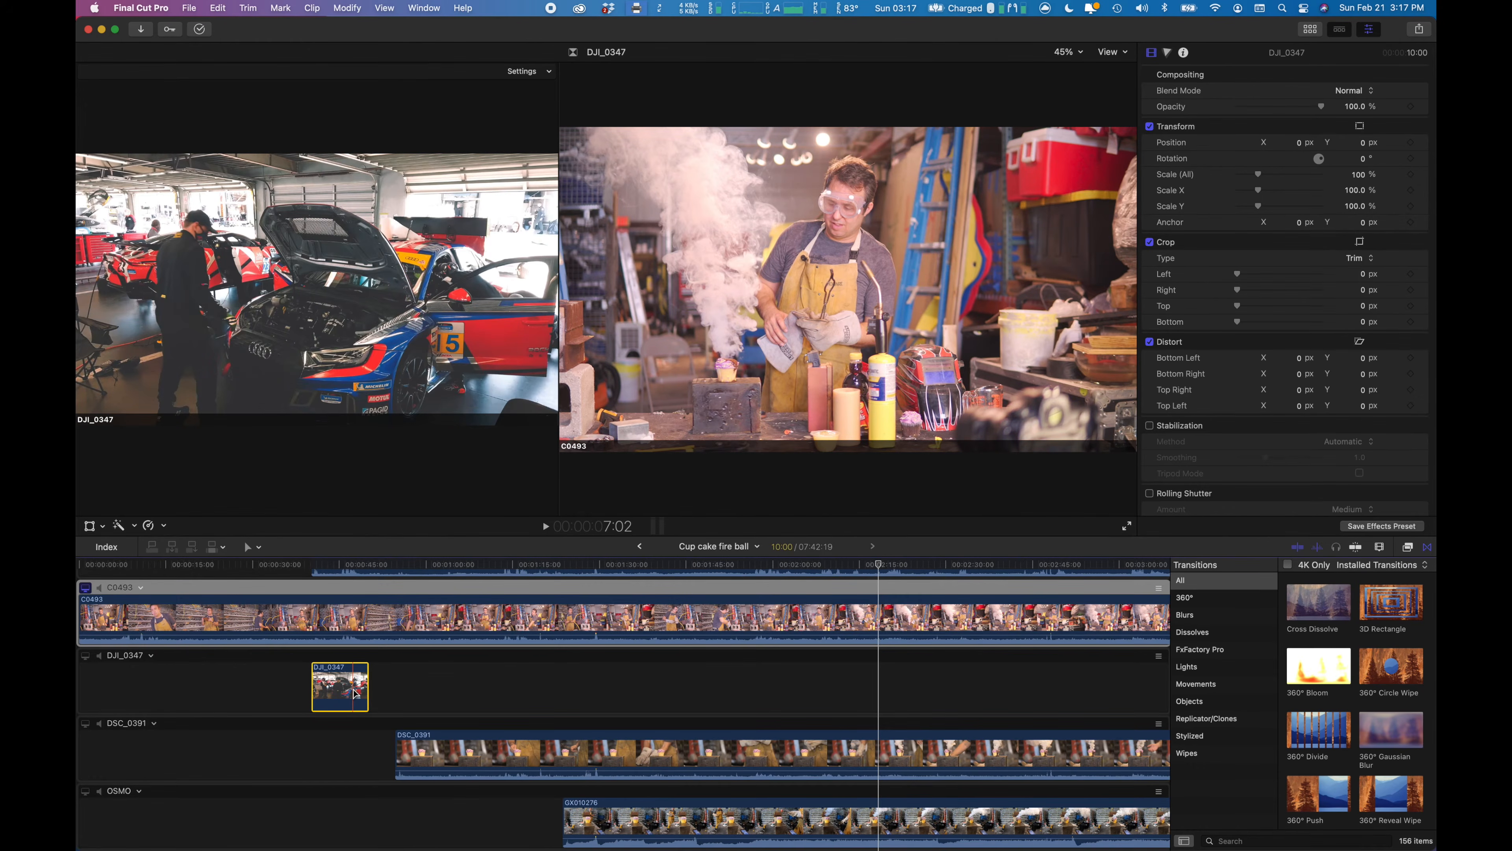
left_click_drag(356, 694, 901, 690)
Scrub and play around the moved DJI_0347 clip and review the other angle tracks
left_click(868, 566)
left_click_drag(868, 564, 891, 571)
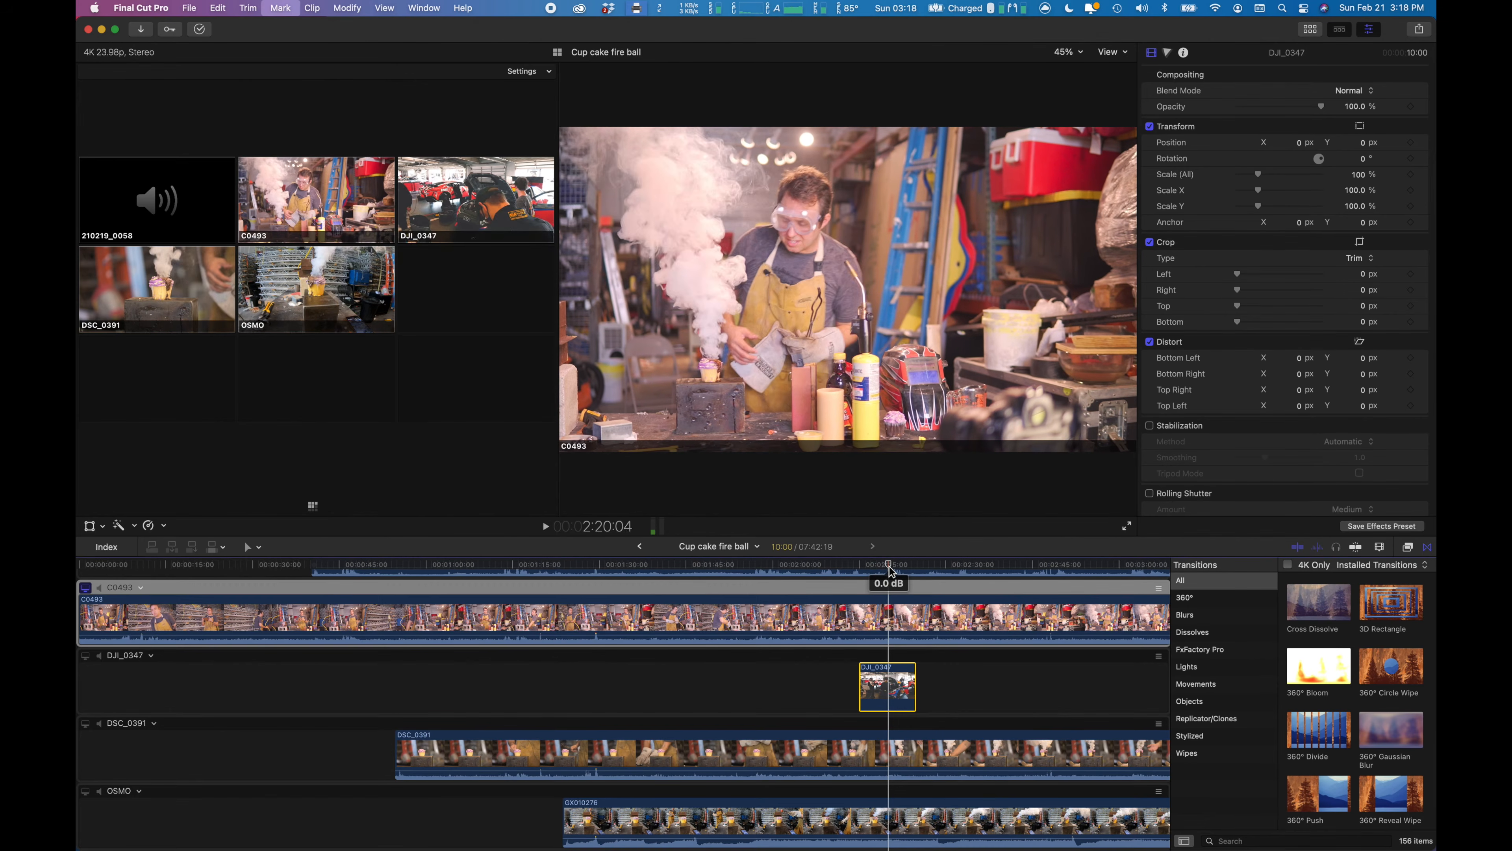
key("Right")
key("Right")
key("Right")
key("Right")
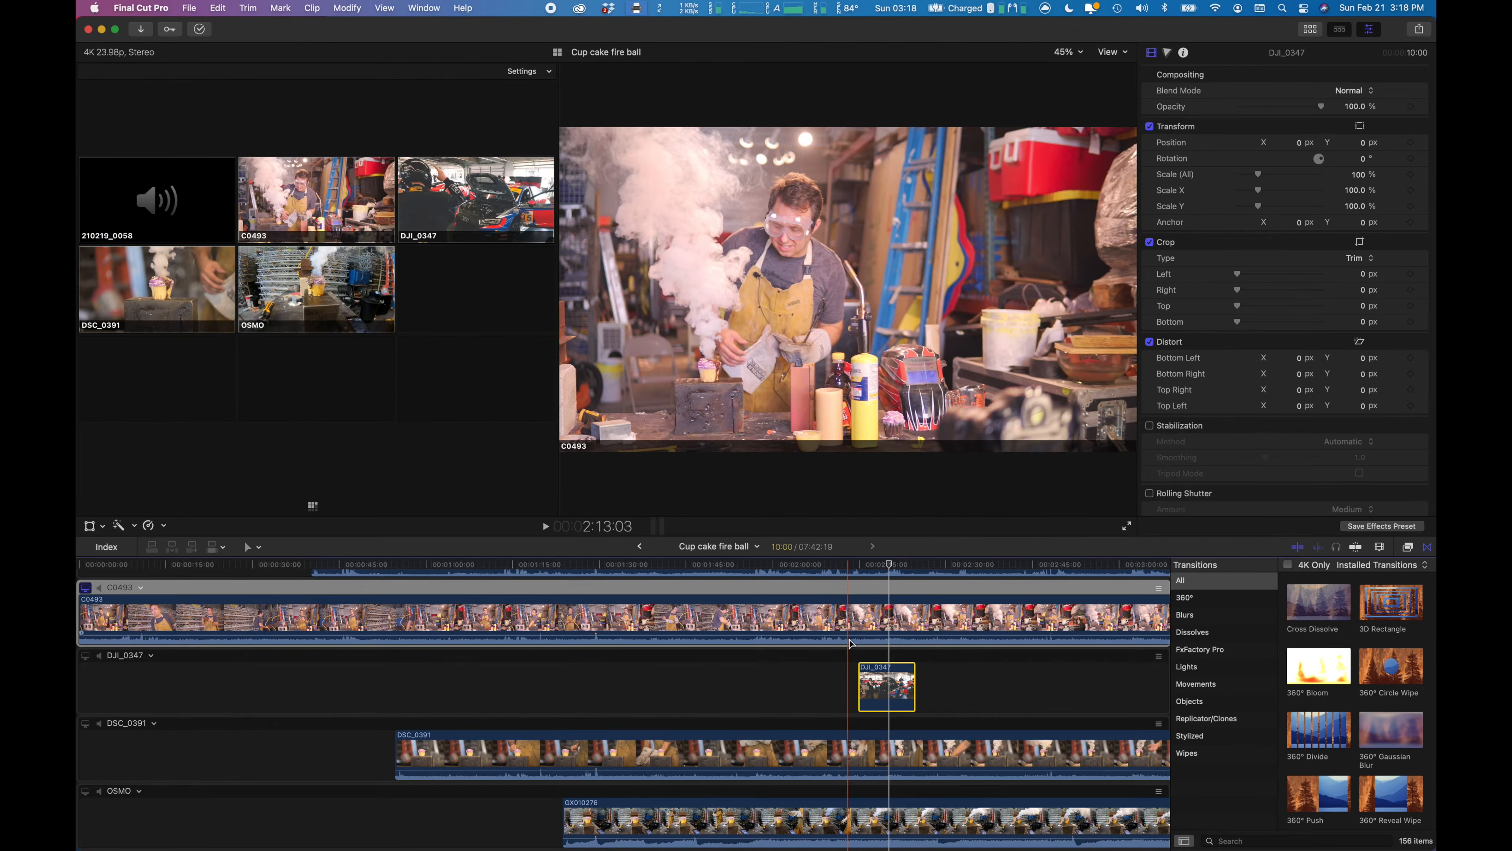
key("space")
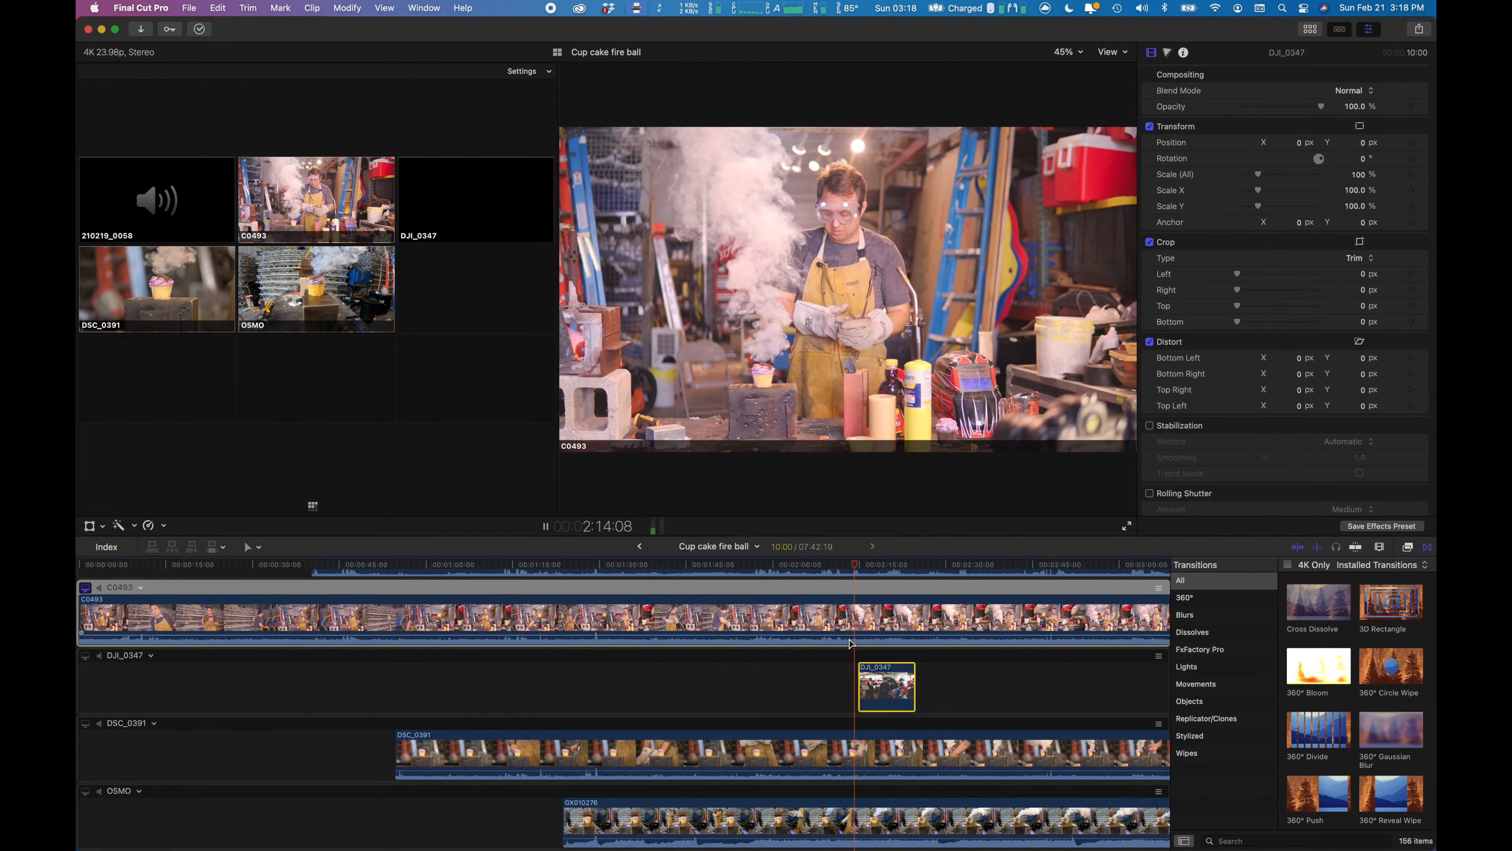
key("space")
scroll(814, 714, "up", 2)
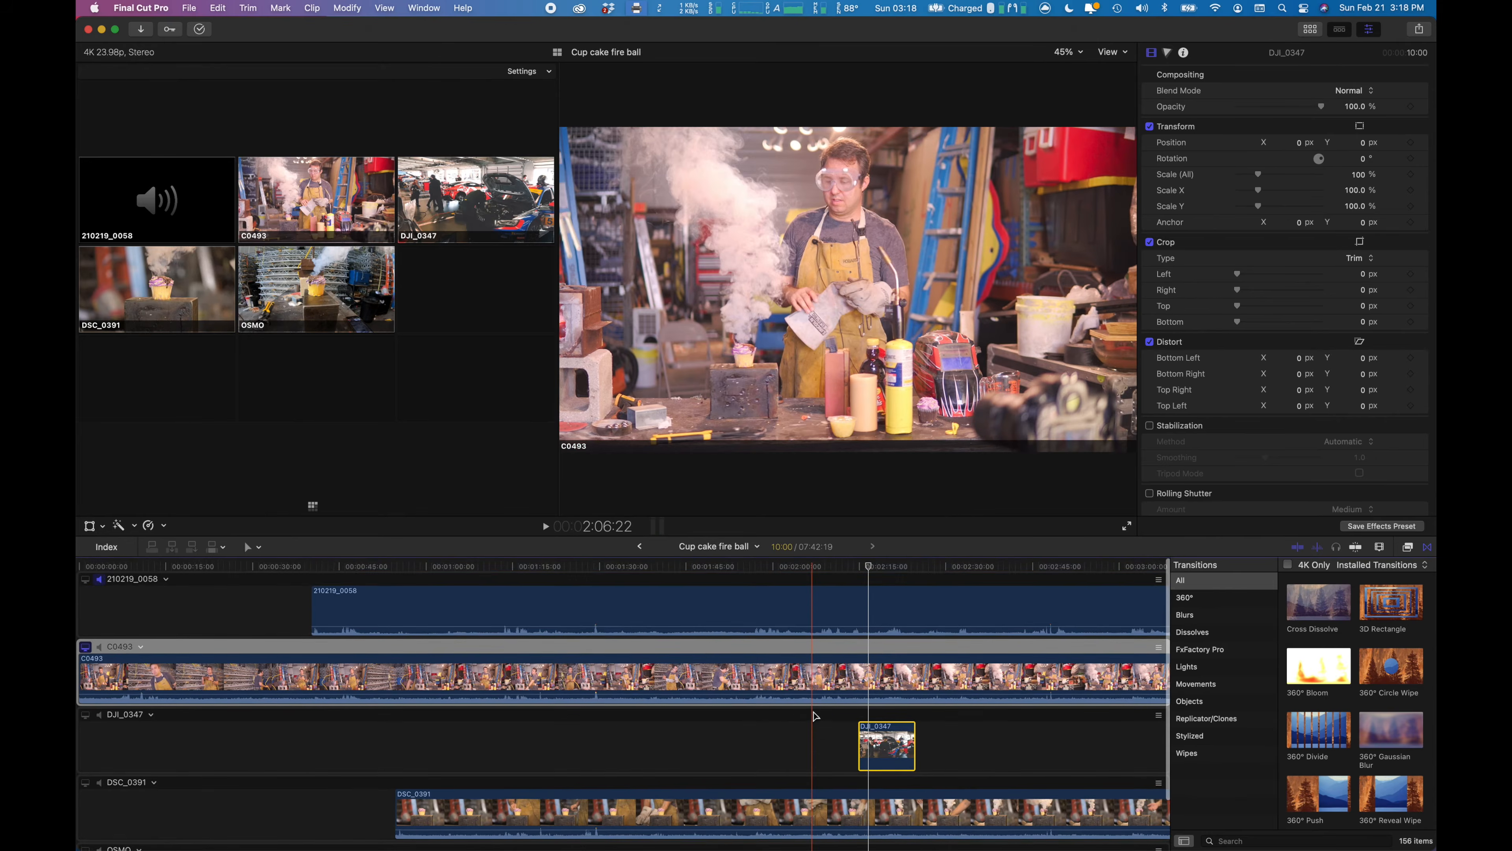
scroll(815, 716, "down", 2)
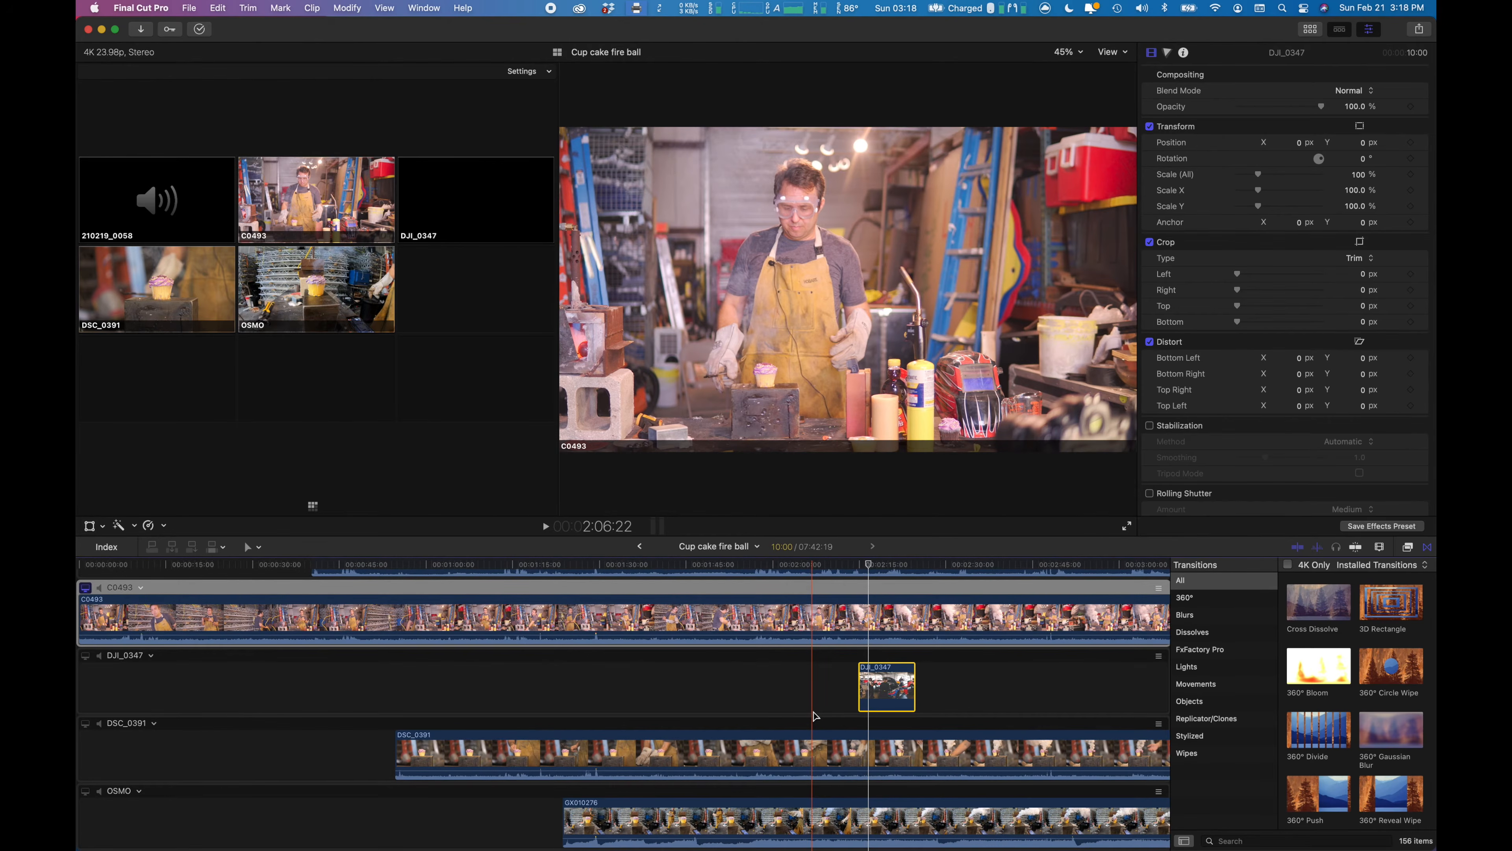
scroll(815, 715, "up", 2)
Return to the Multicam Clip project and split the multicam clip at 1:55:02
left_click(641, 547)
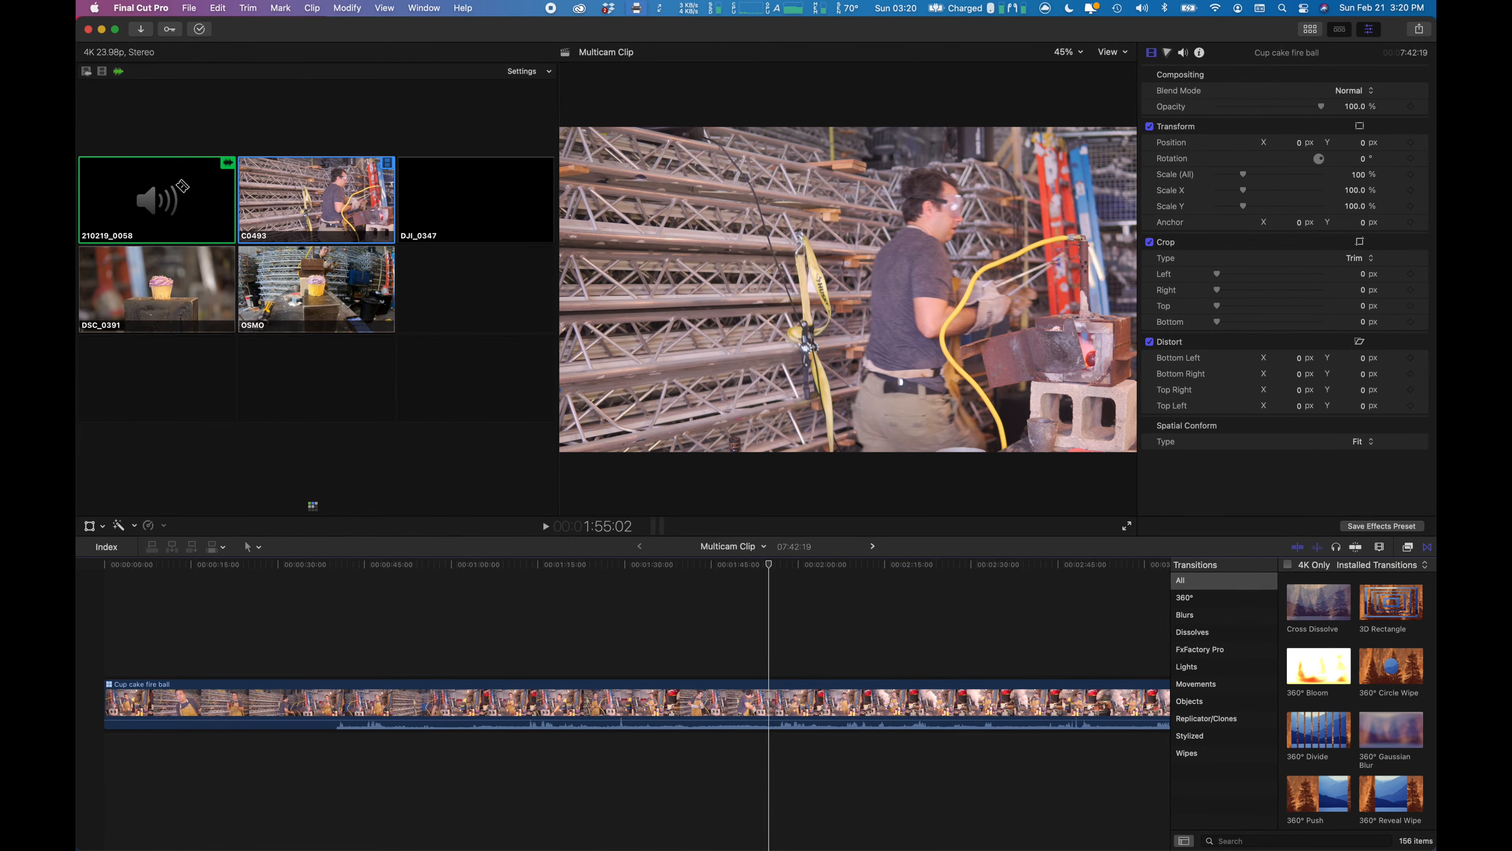
key("super+b")
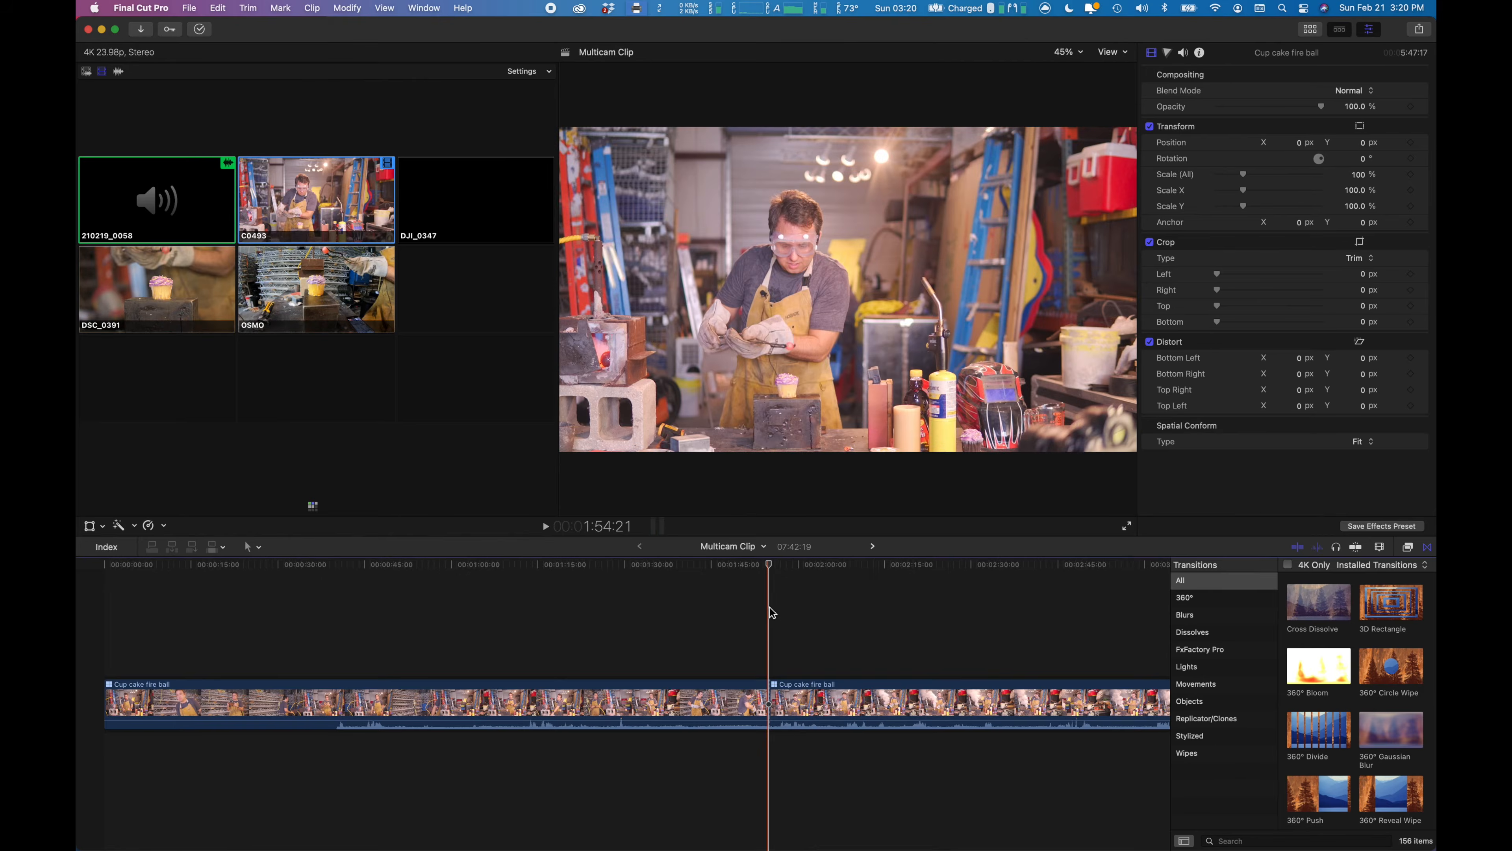
During playback, cut the video to the DSC_0391 angle at about 2:02 and to the OSMO angle at about 2:07, and stop
key("space")
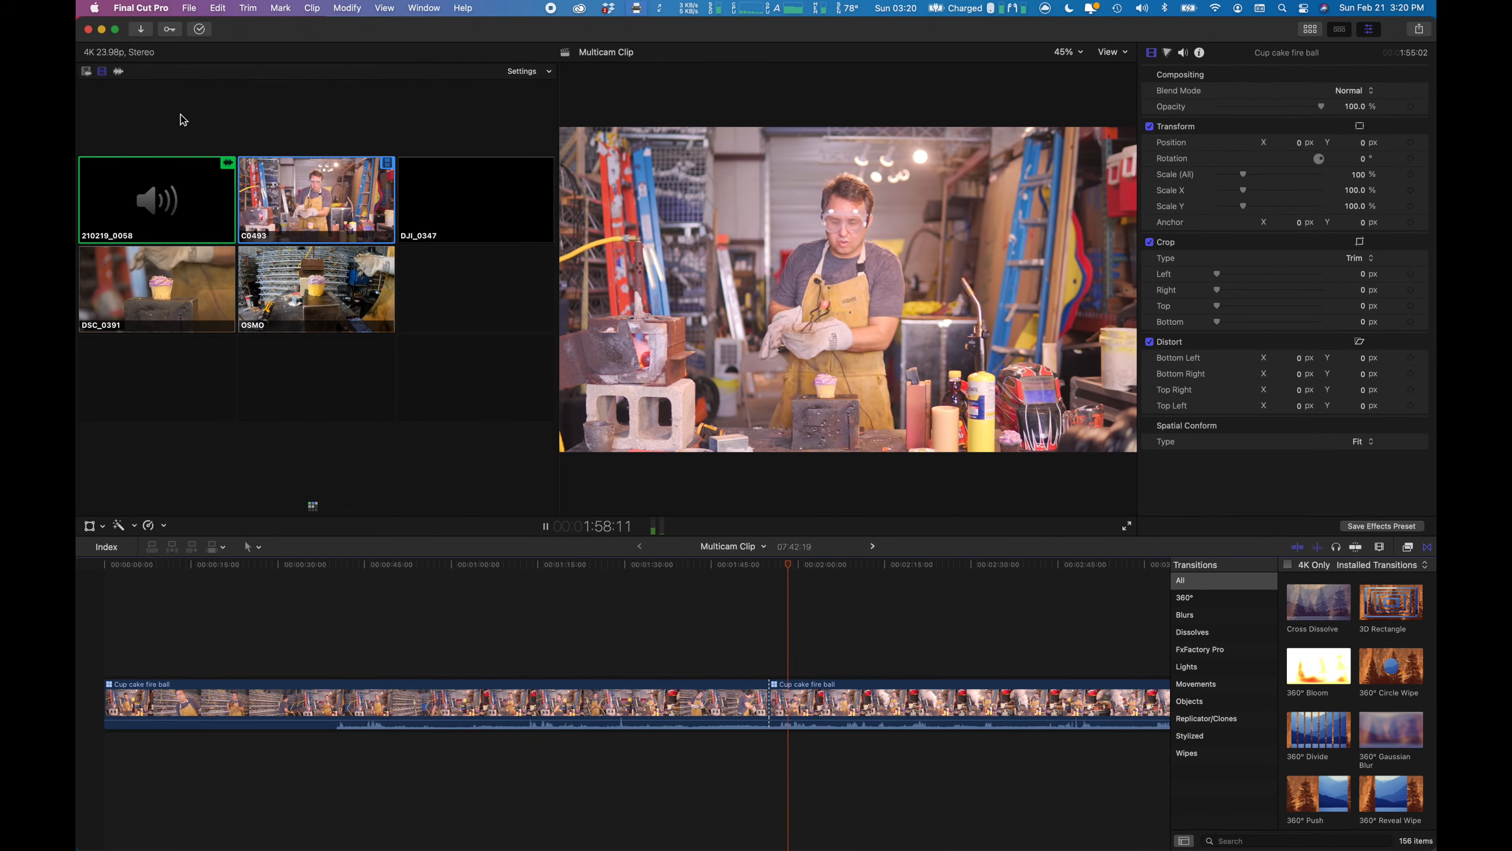
left_click(204, 287)
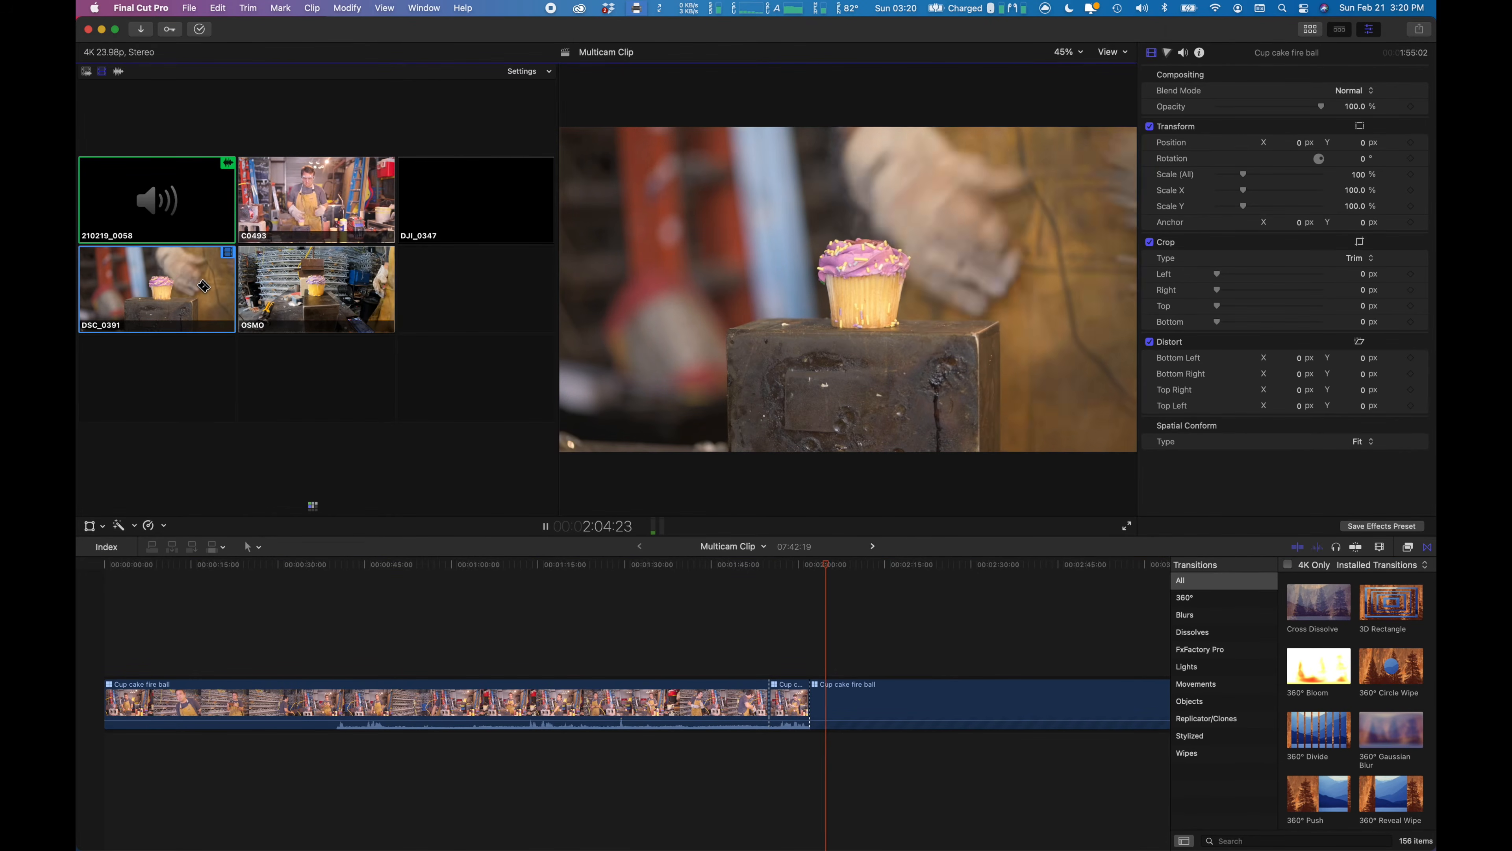
left_click(329, 287)
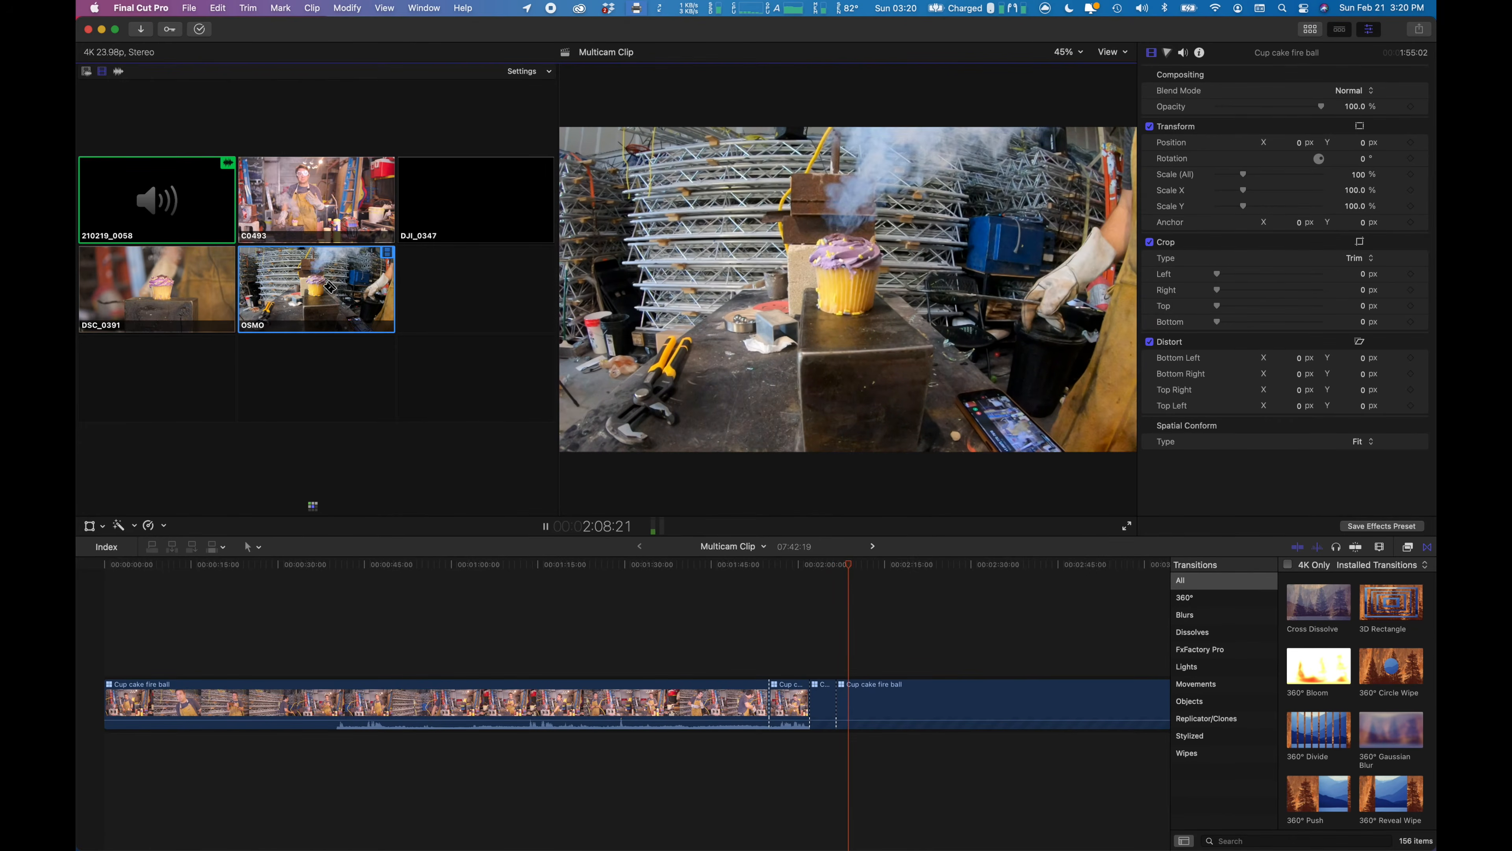
key("space")
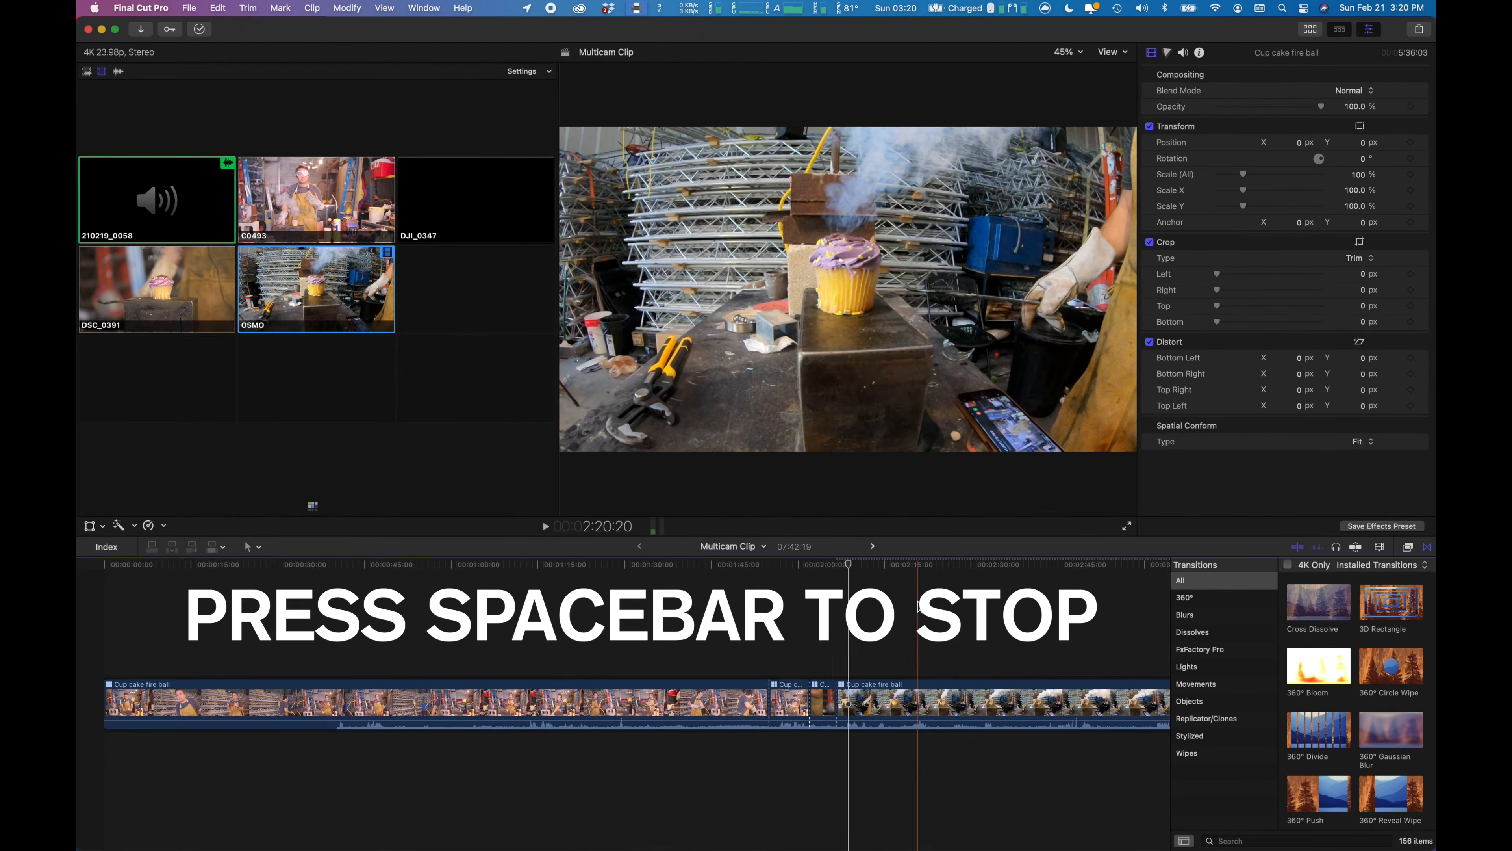
Move the playhead back to 2:07:01 and cut the video to the DSC_0391 angle there
left_click_drag(846, 566, 841, 571)
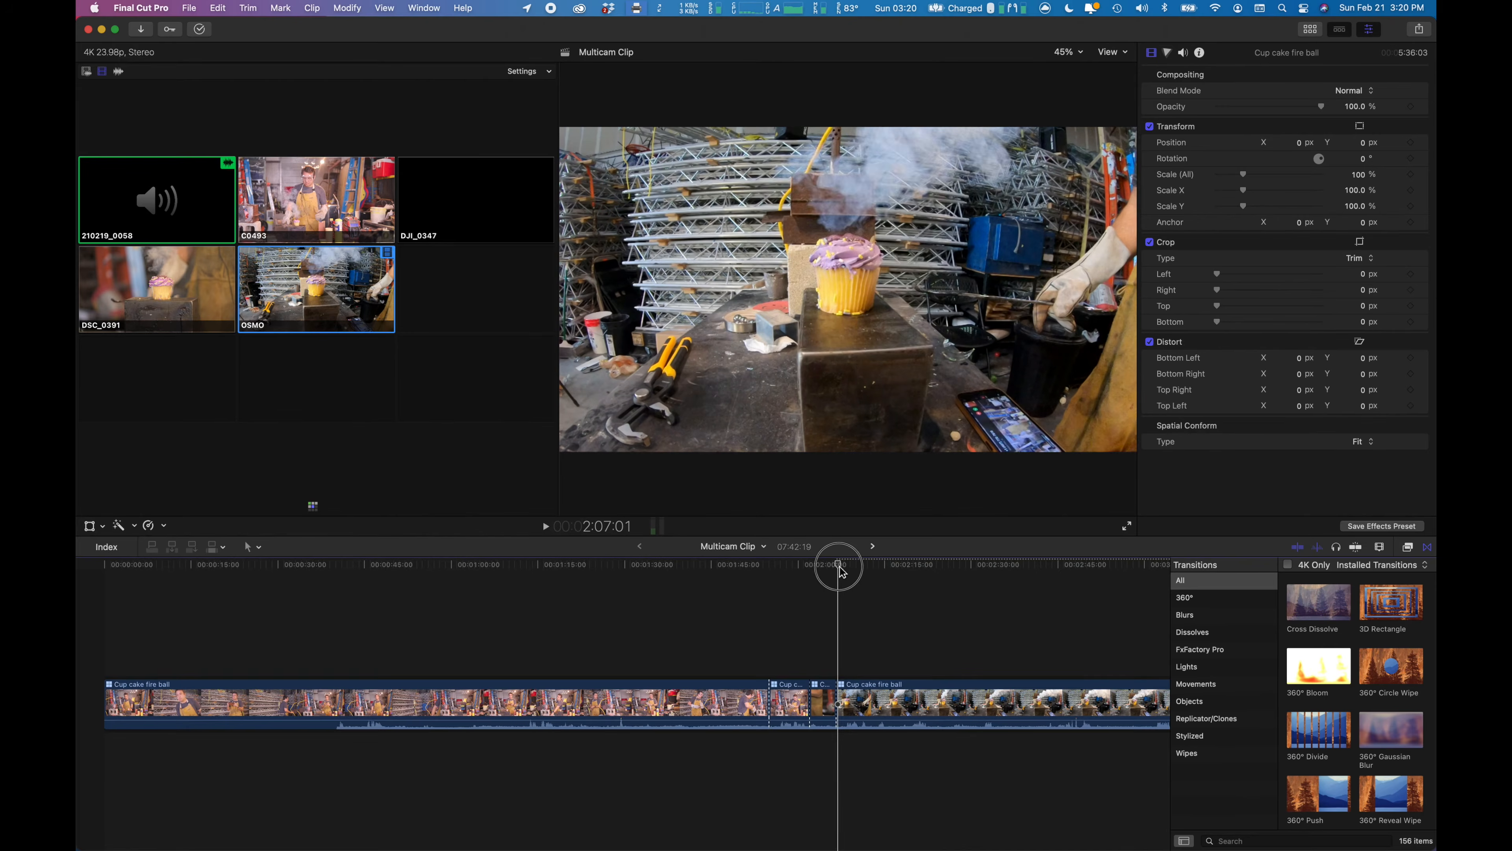
left_click(178, 274)
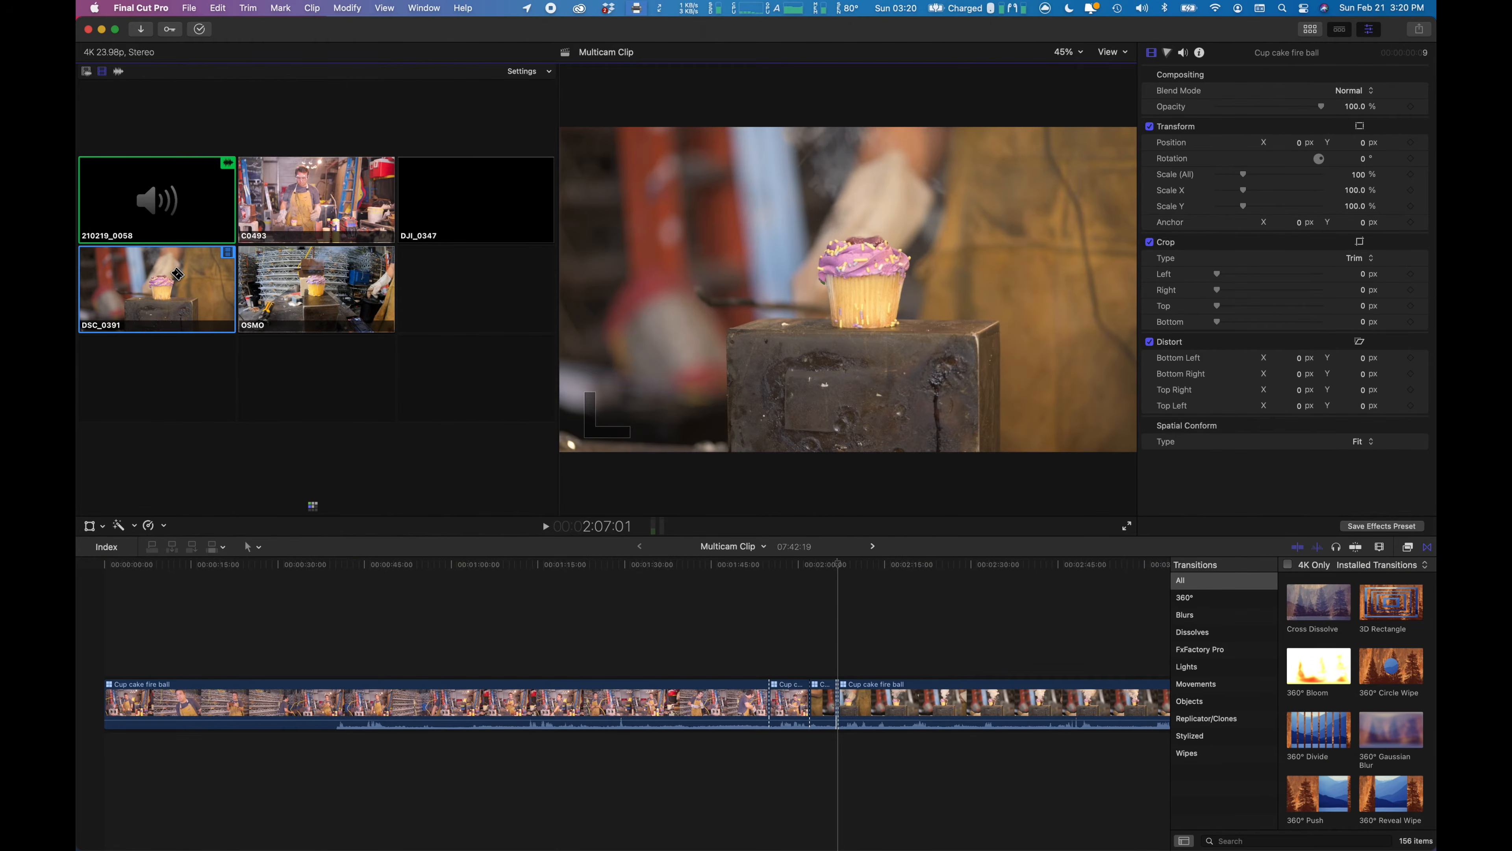
During playback, cut the video to the C0493 angle at about 2:08 and to the OSMO angle at about 2:11
key("Right")
key("Right")
key("Right")
key("Right")
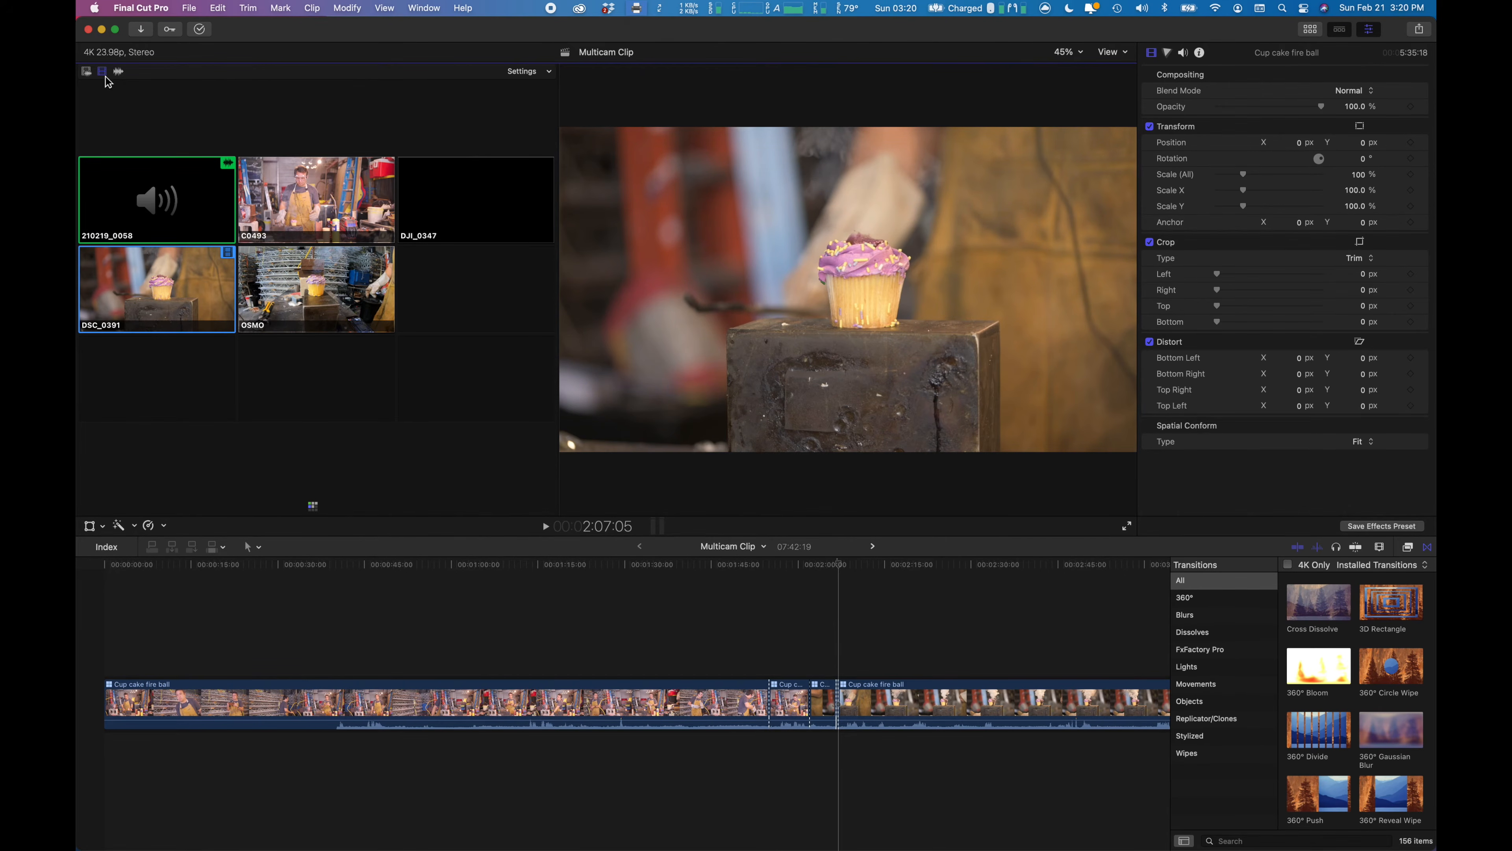
left_click(307, 218)
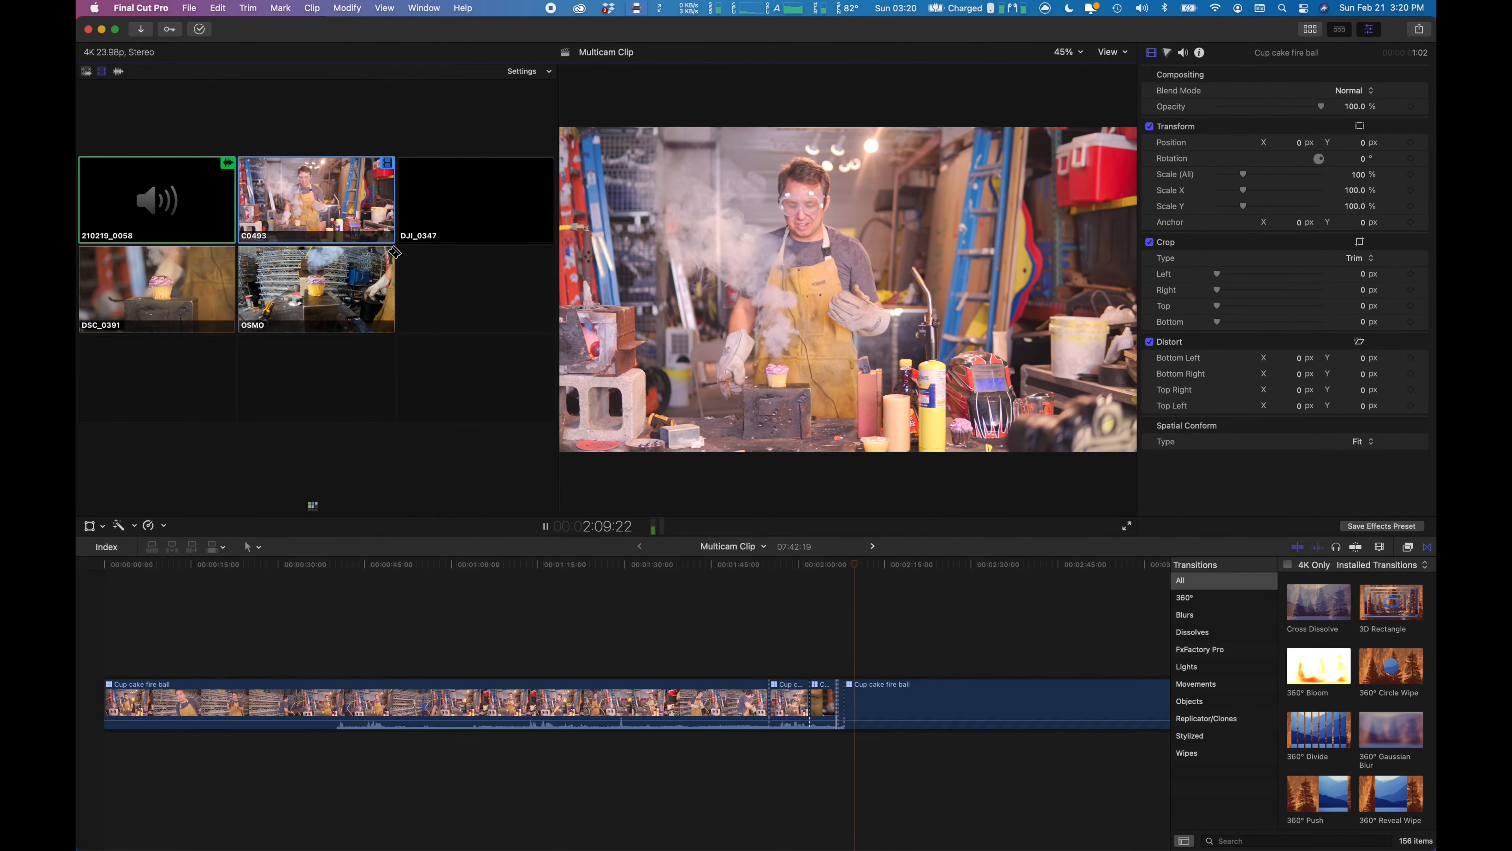
left_click(335, 281)
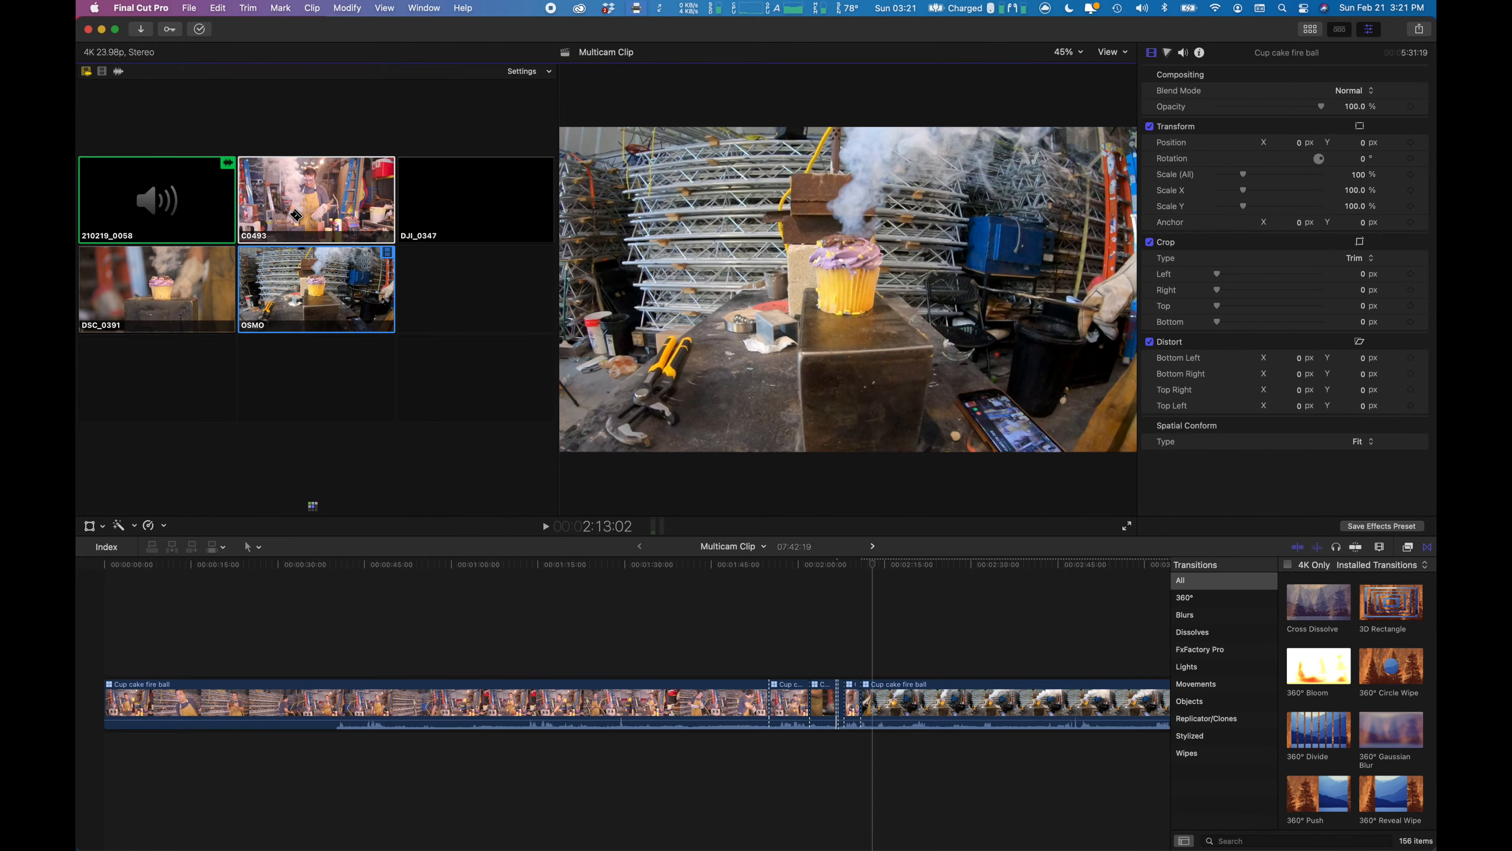
With video and audio switching enabled, resume playback and cut both picture and sound to the C0493 angle at about 2:14
key("space")
left_click(309, 209)
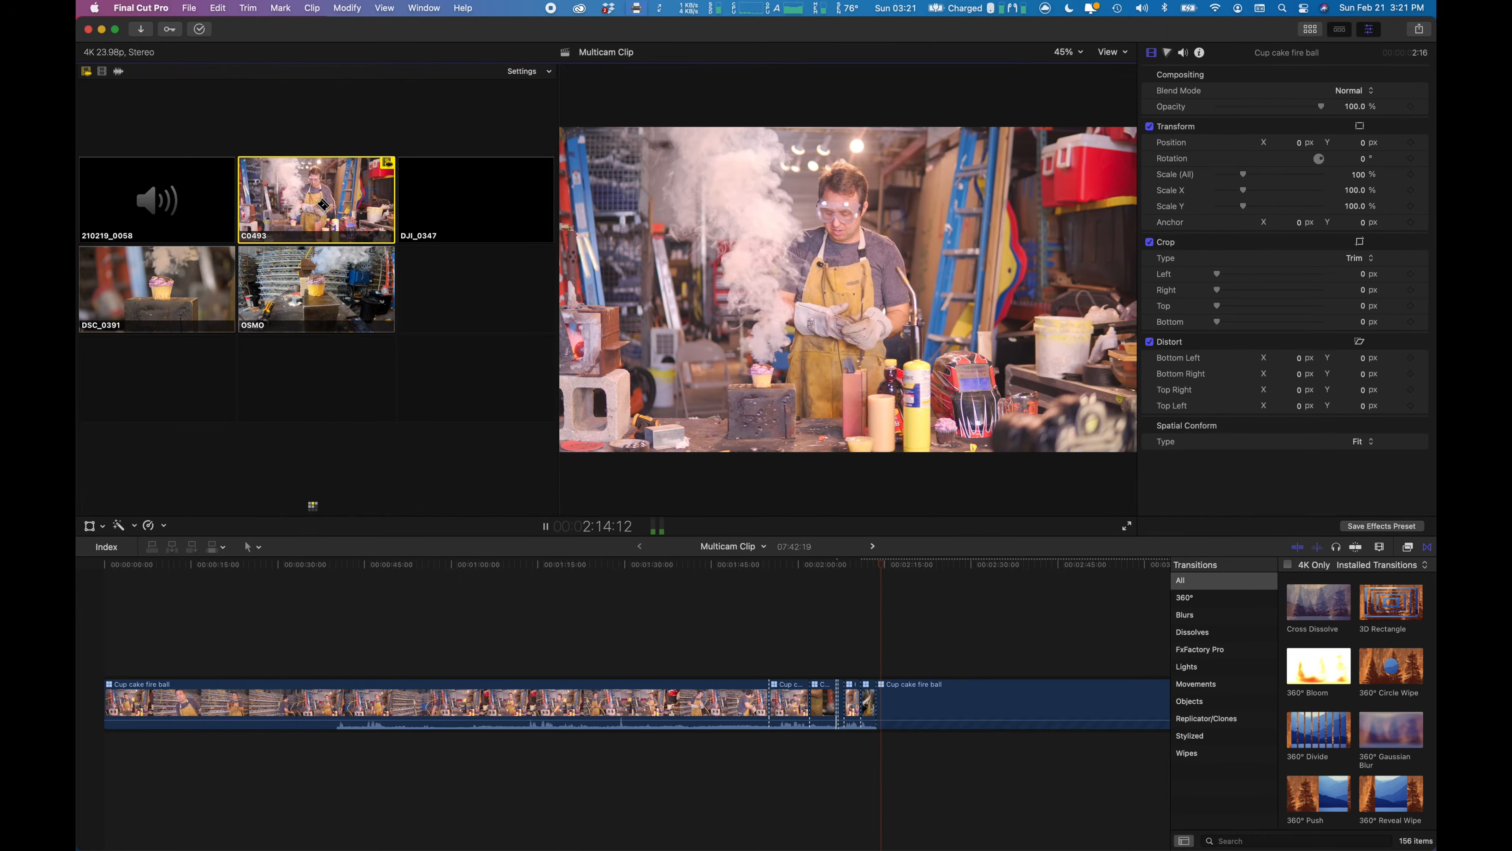
During playback, cut both picture and sound to the OSMO angle at about 2:16, followed by a cut to the DSC_0391 angle
left_click(332, 287)
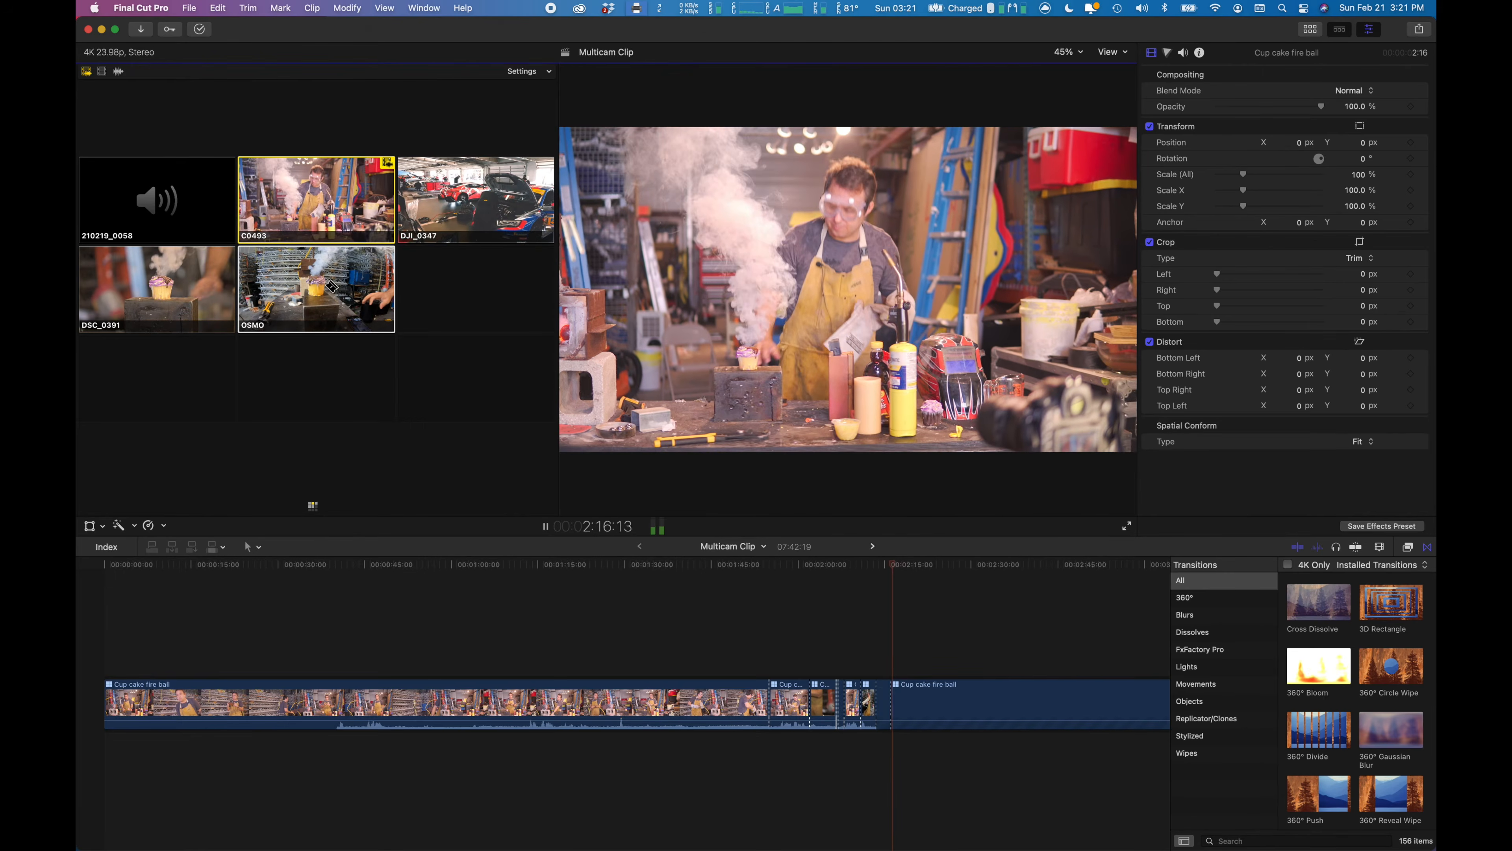
left_click(185, 286)
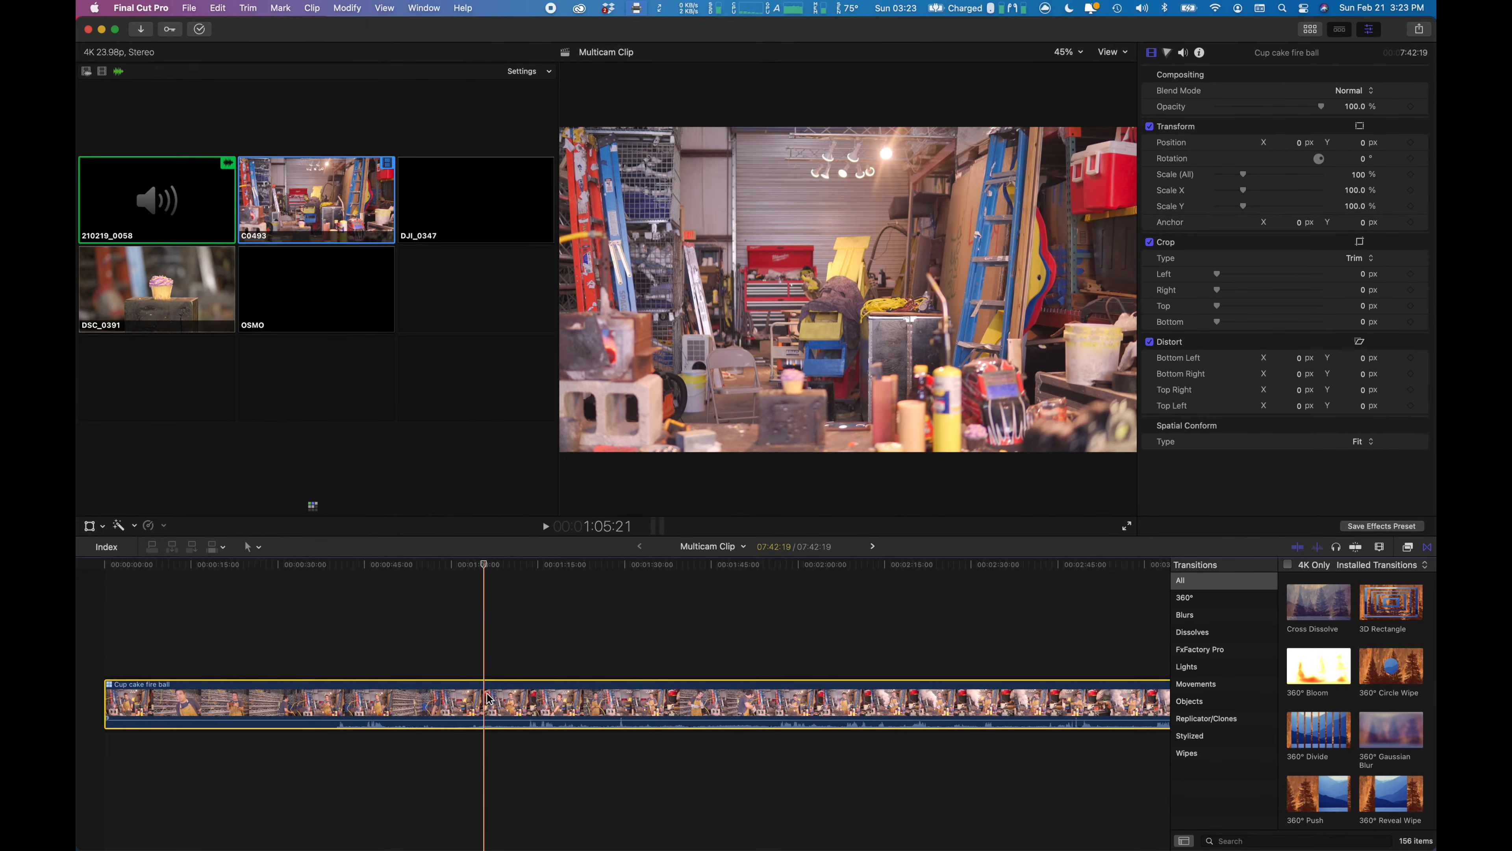
In the multicam clip's audio configuration, toggle the 210219_0058 audio off and on, and enable the C0493 audio alongside it
left_click(1183, 53)
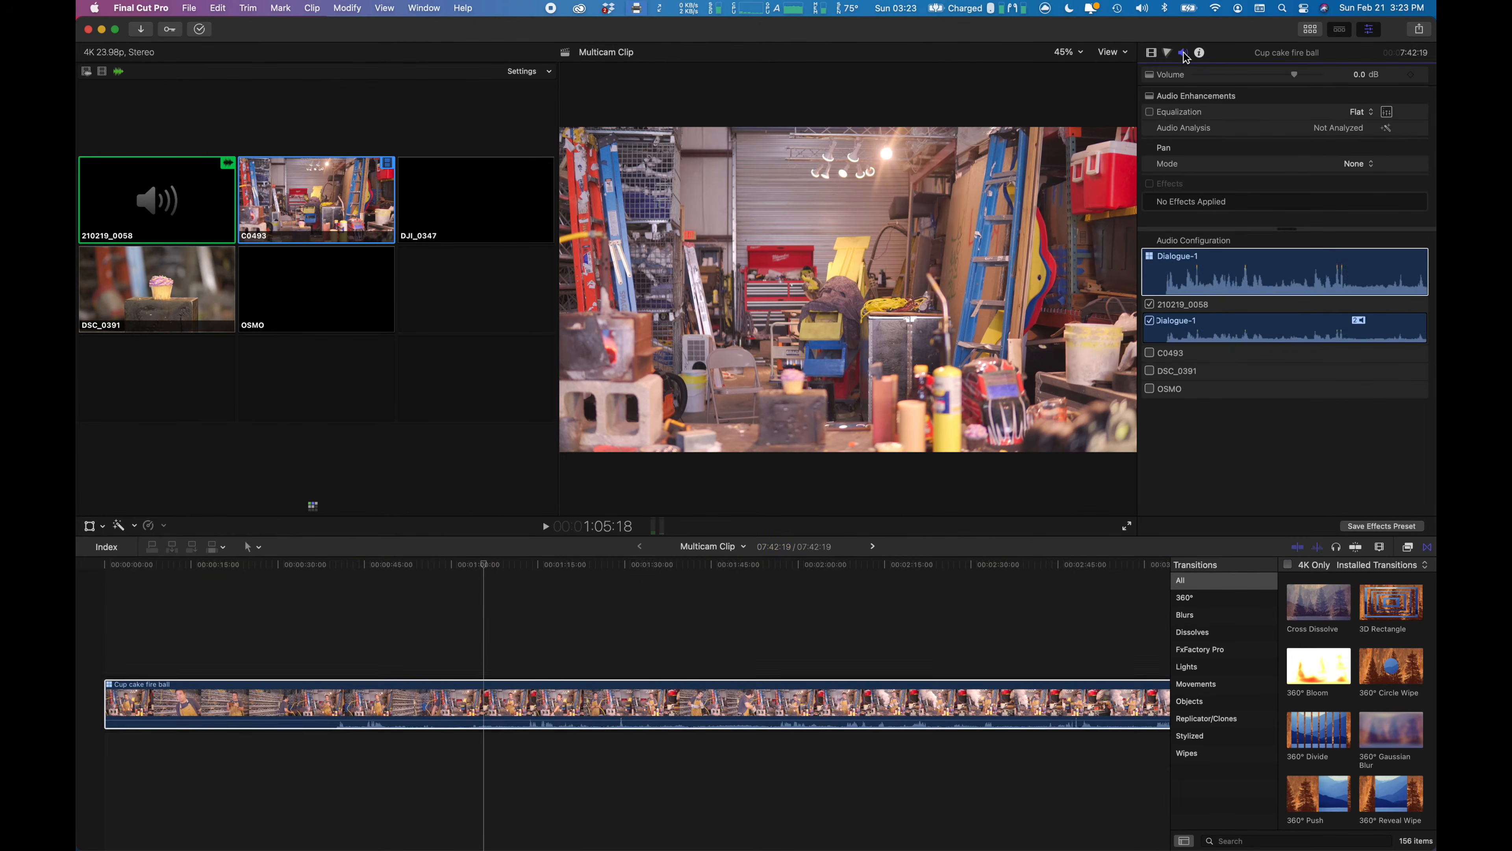
left_click(1149, 305)
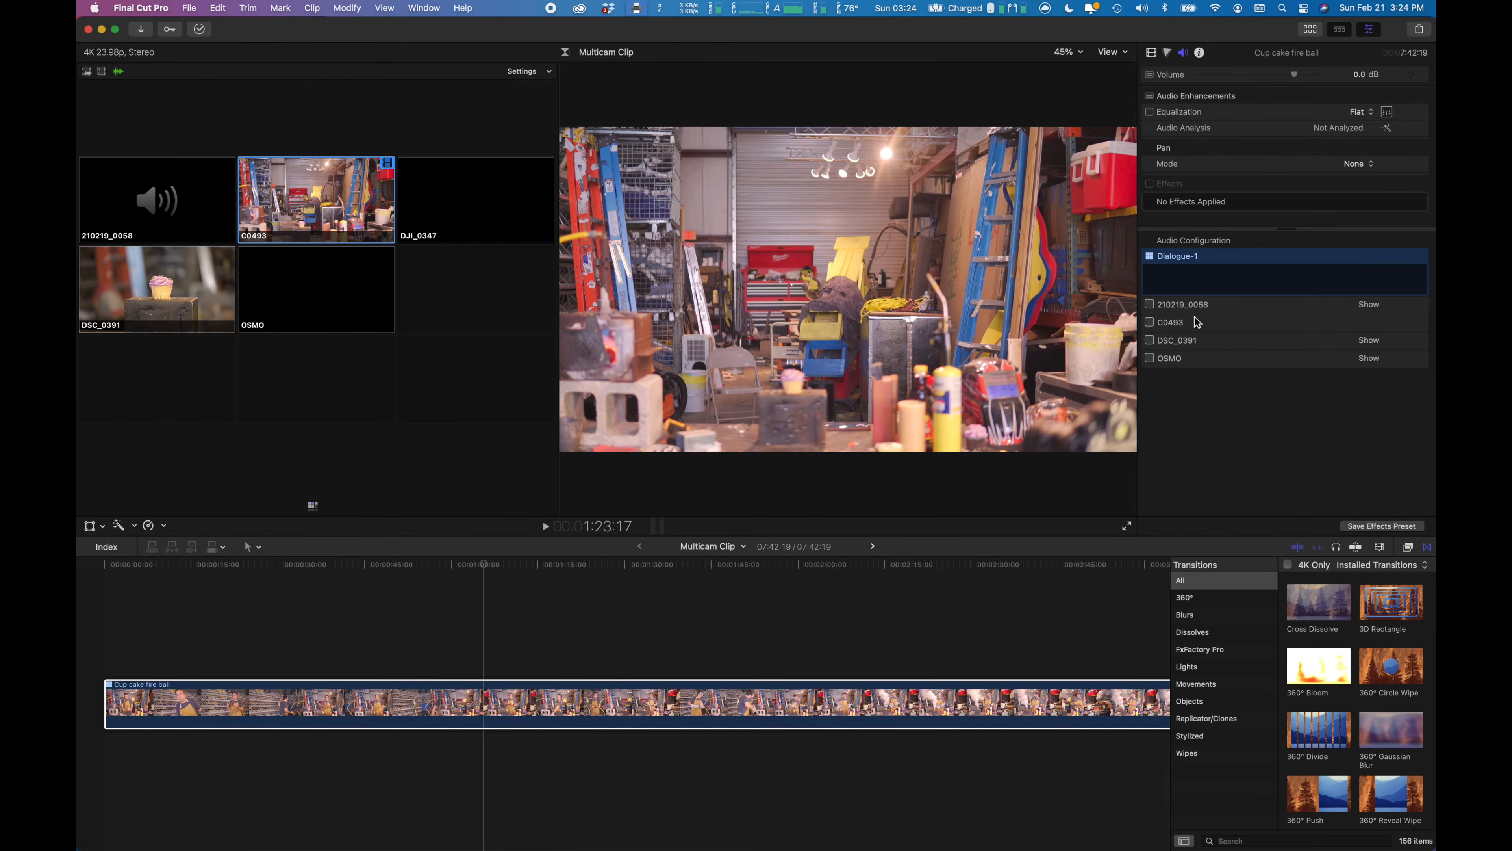
left_click(1149, 304)
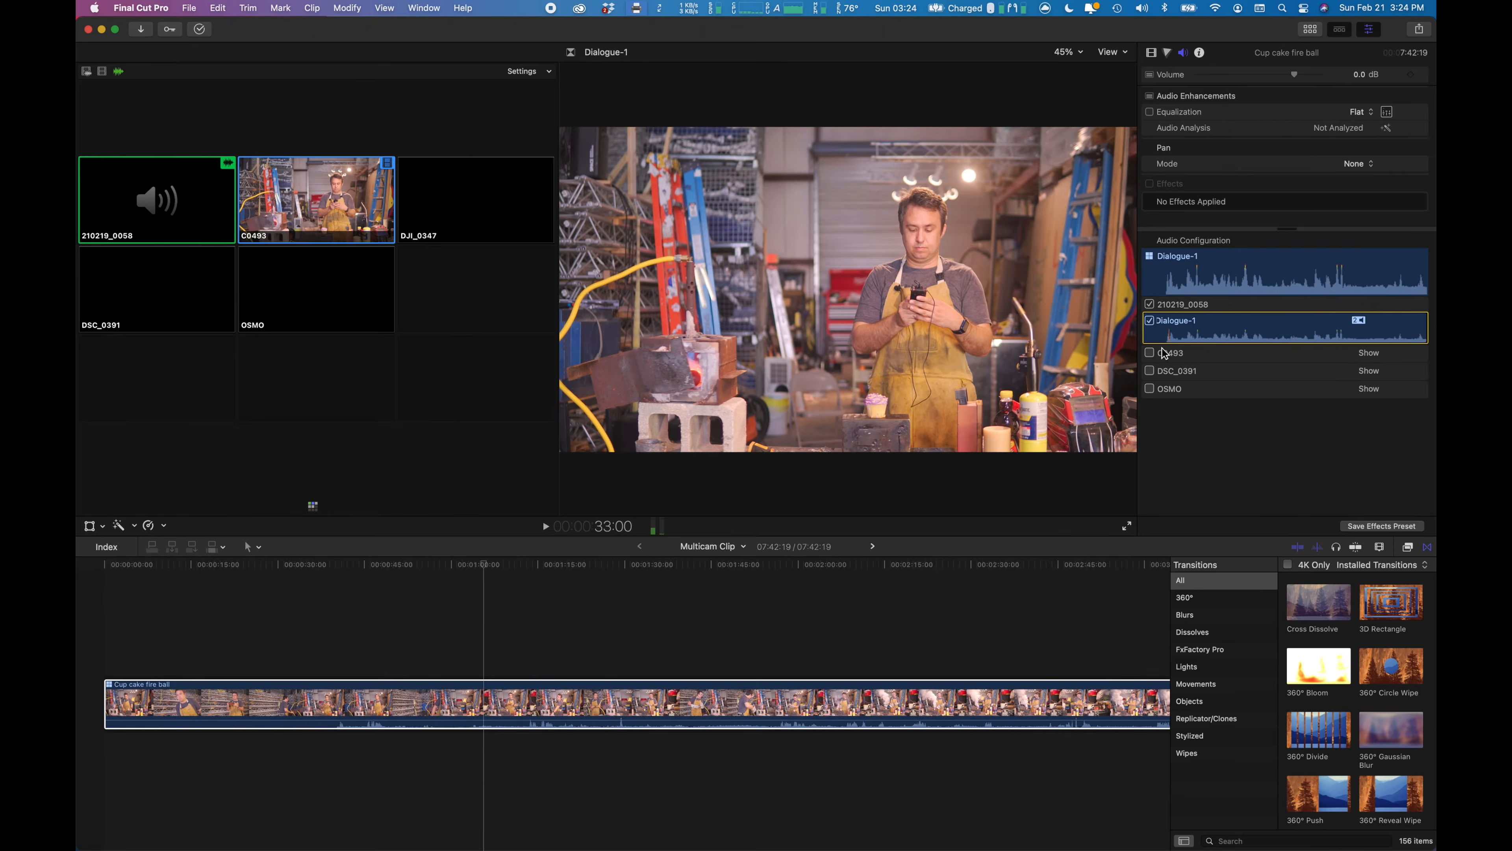
left_click(1149, 353)
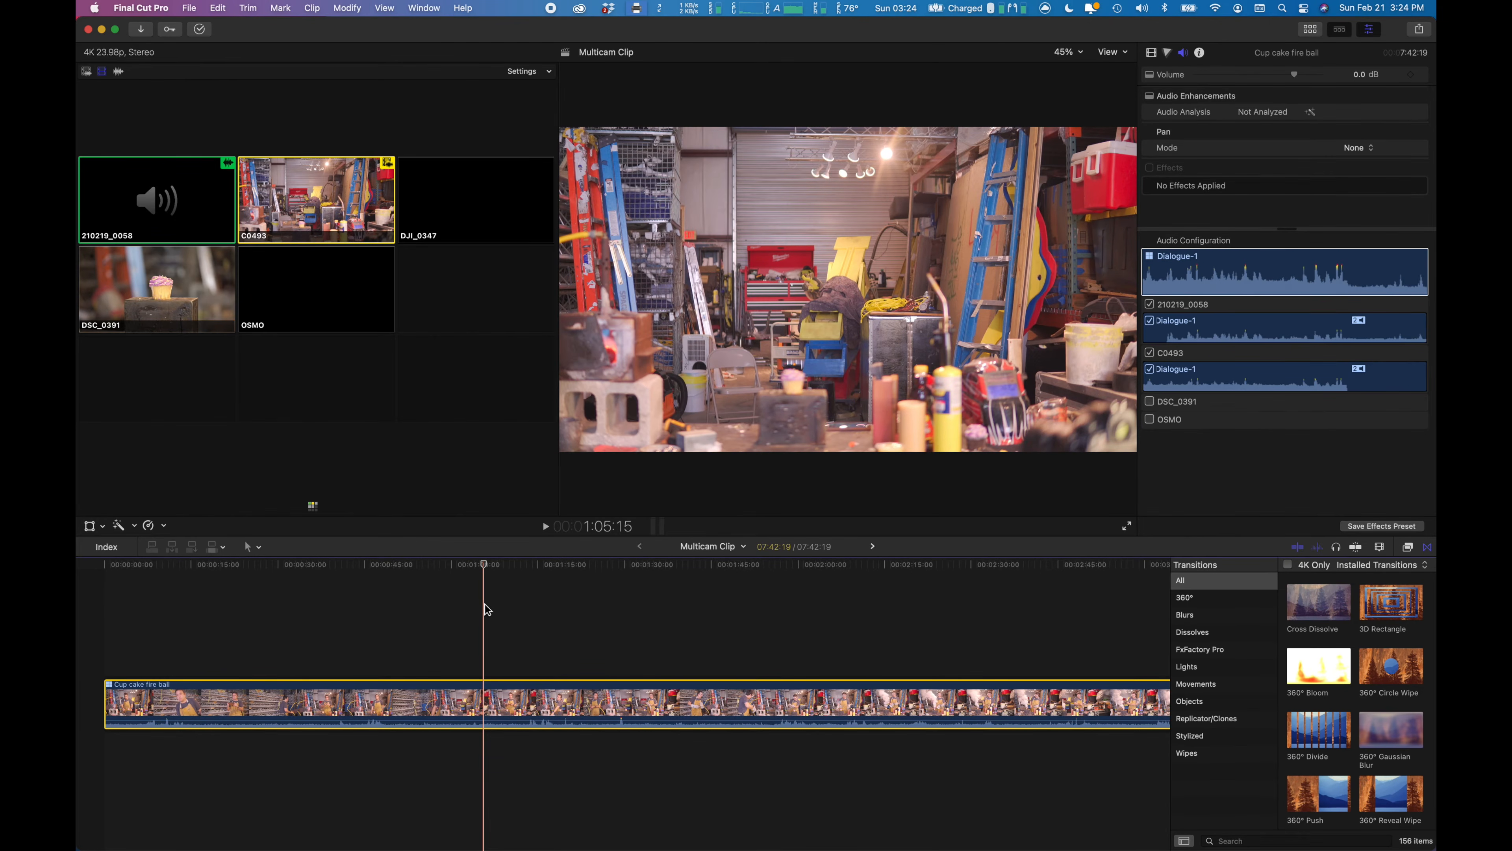
Lower the system volume, play from about 1:05, and cut the video to the DSC_0391 angle at 1:09:14 and back to C0493 at about 1:12
key("XF86AudioLowerVolume")
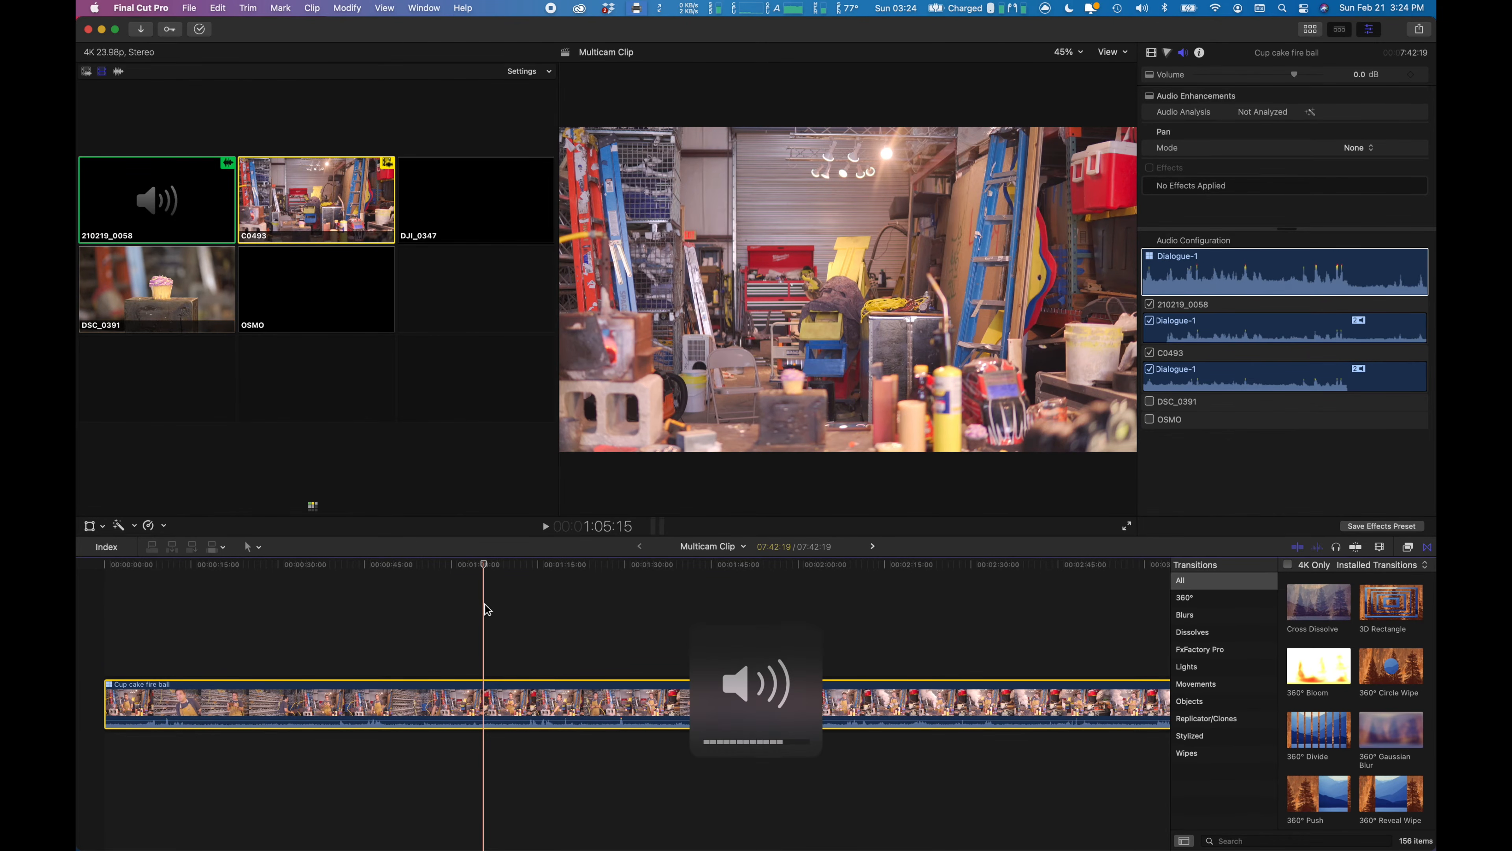
key("space")
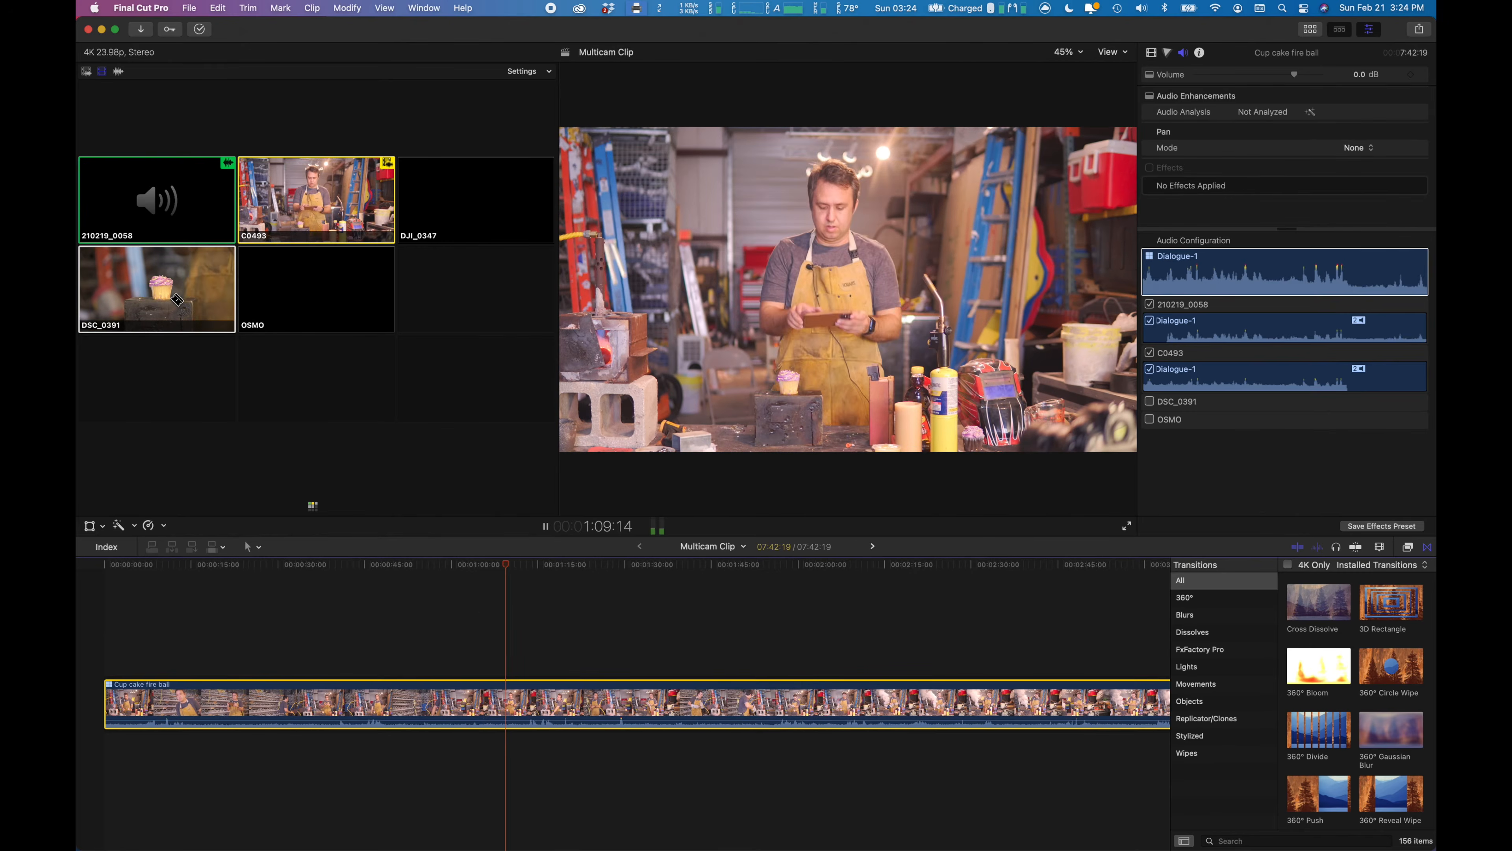
left_click(177, 300)
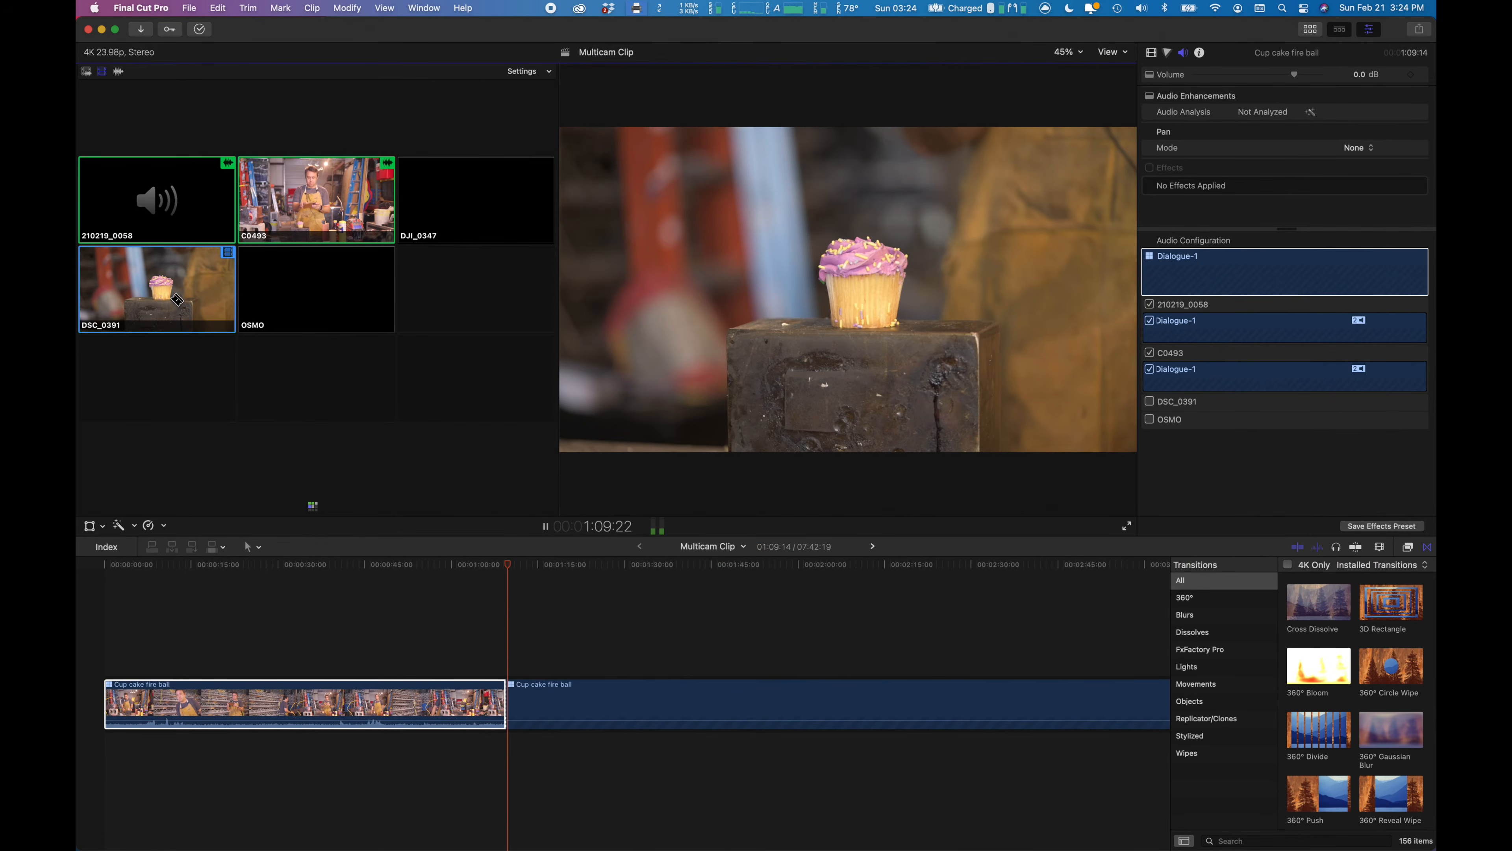
left_click(341, 211)
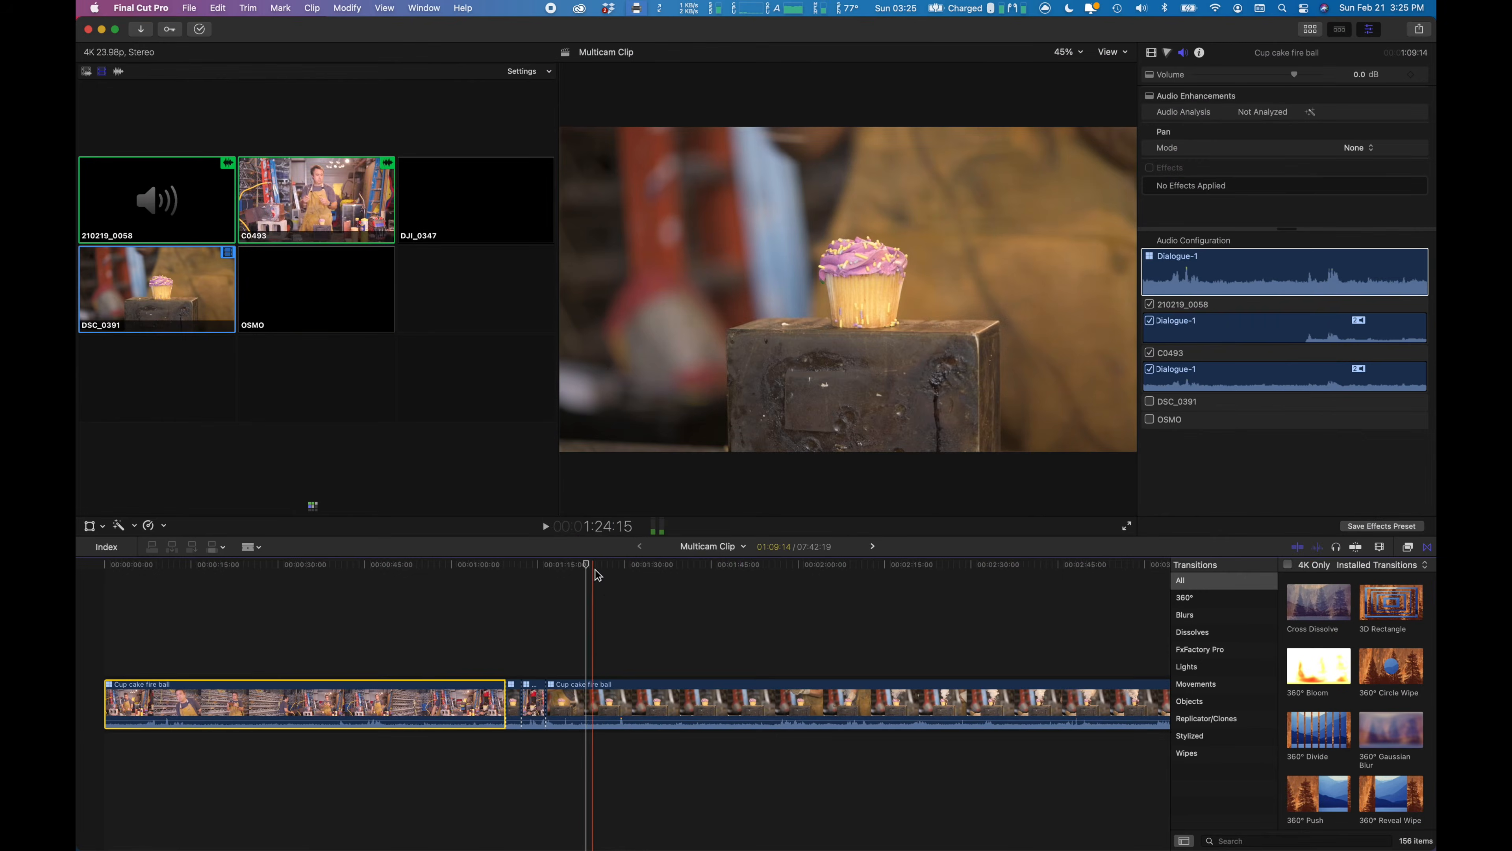
Blade the DSC_0391 clip at about 1:23 and 2:04, and delete the section between the two cuts
left_click(588, 695)
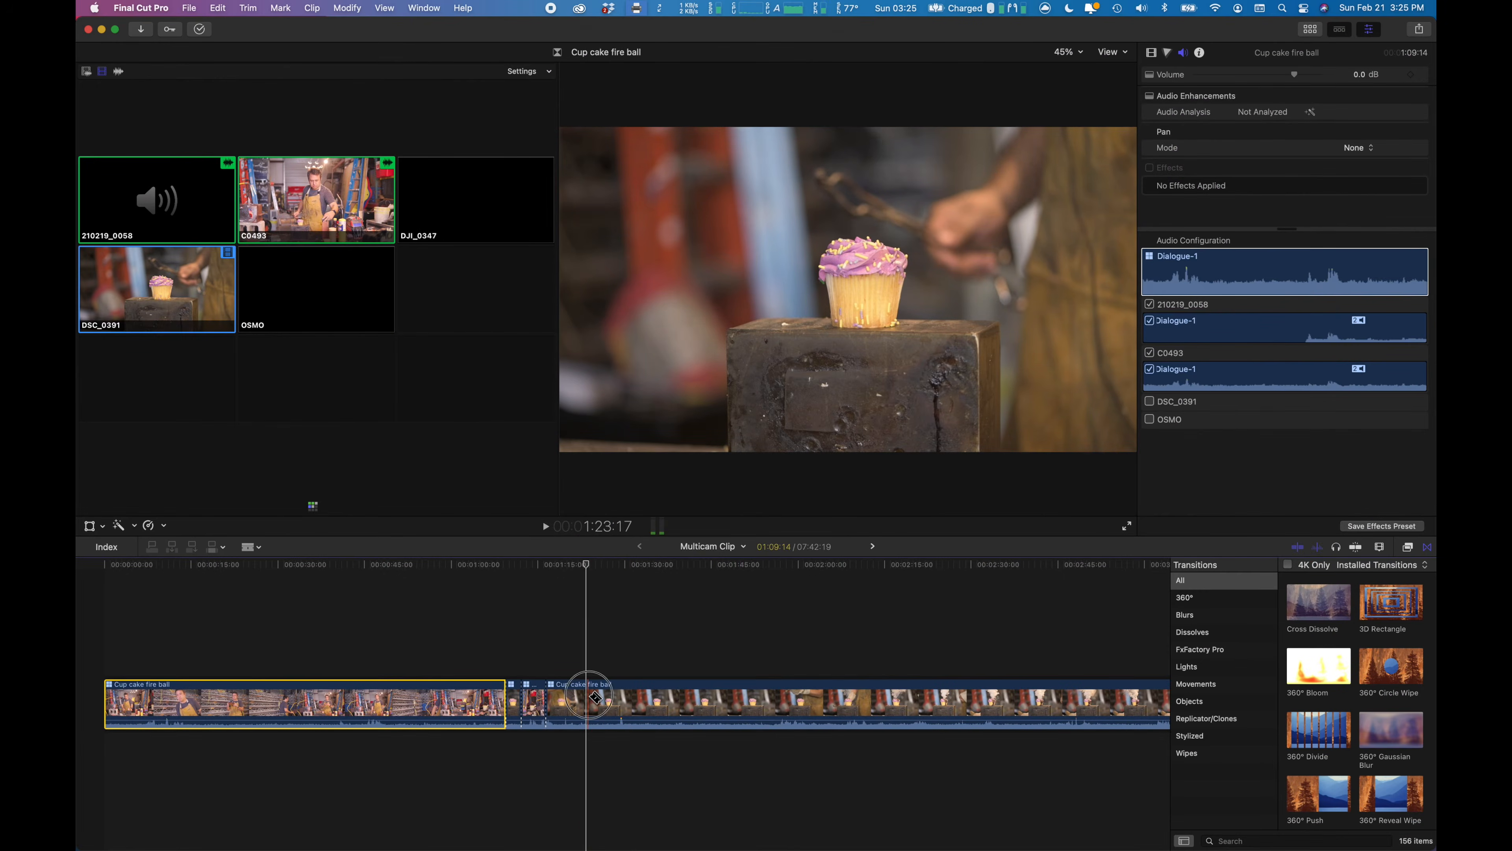
left_click(822, 695)
left_click(793, 688)
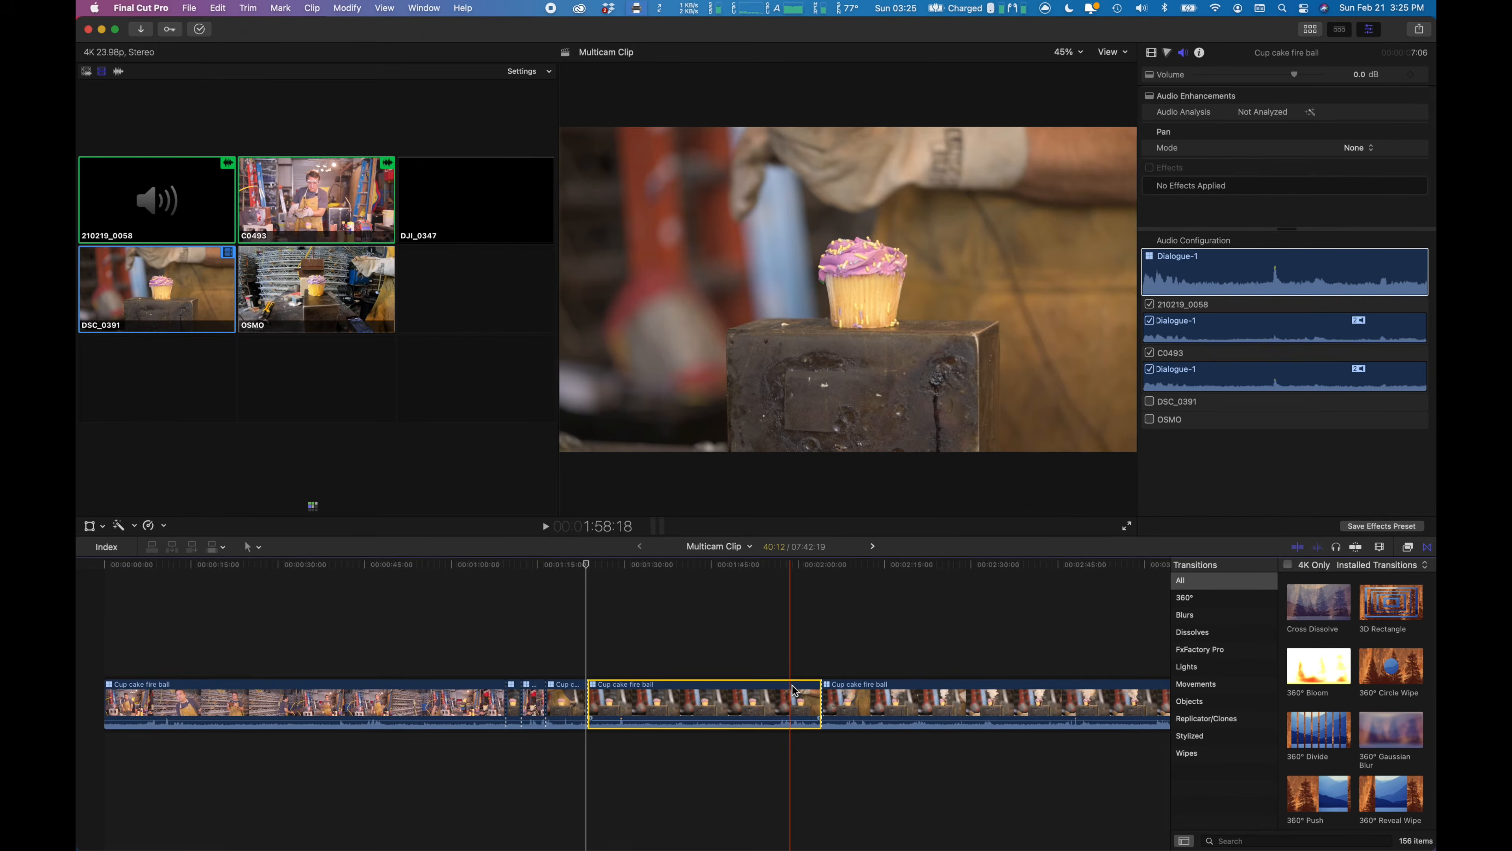
key("Delete")
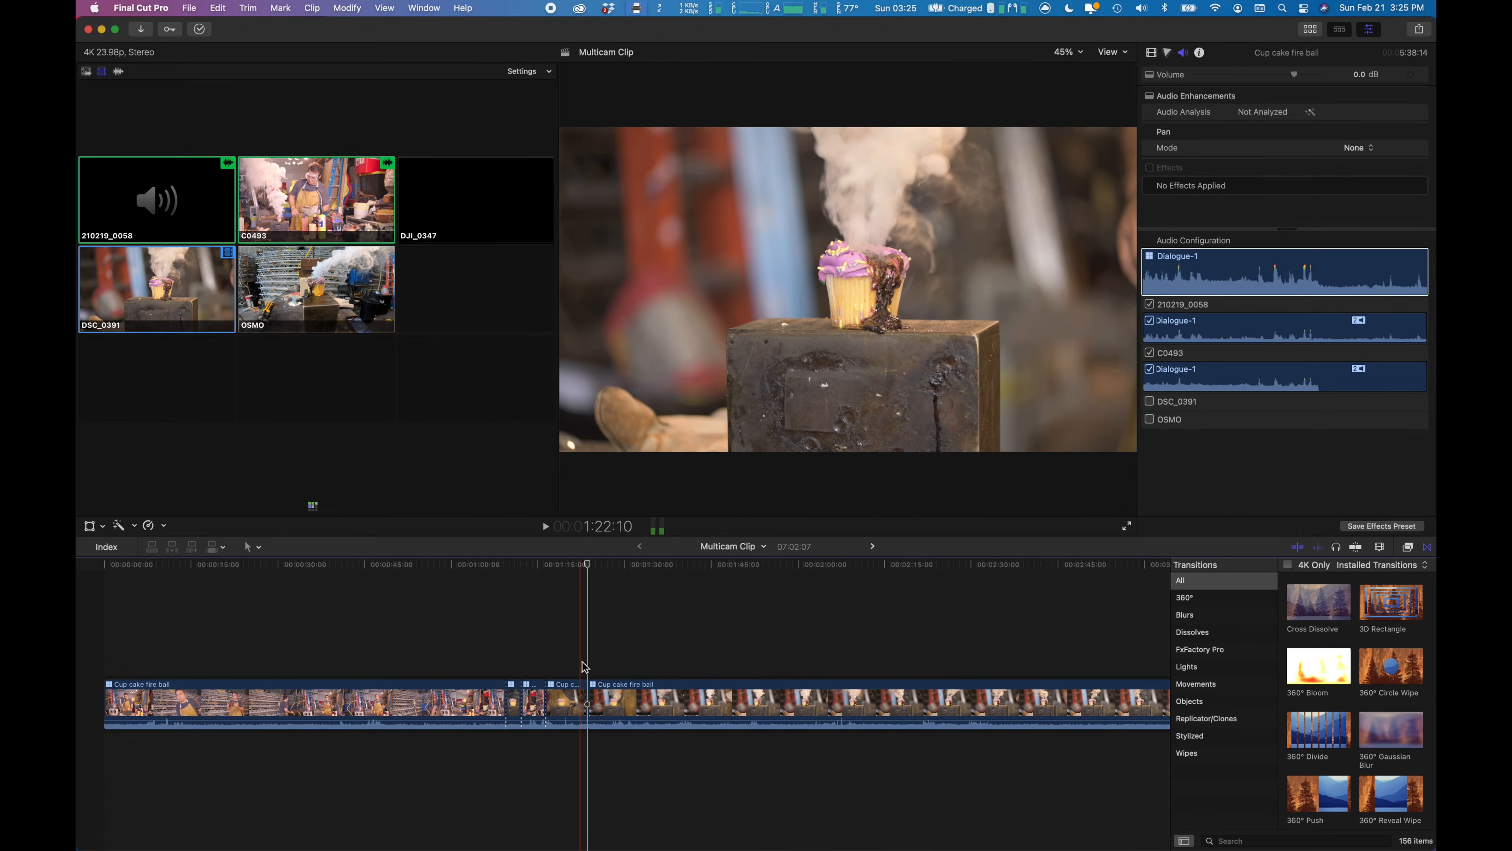
Open the multicam clip in its angle editor to view the individual angles, and return to the edited timeline
double_click(644, 683)
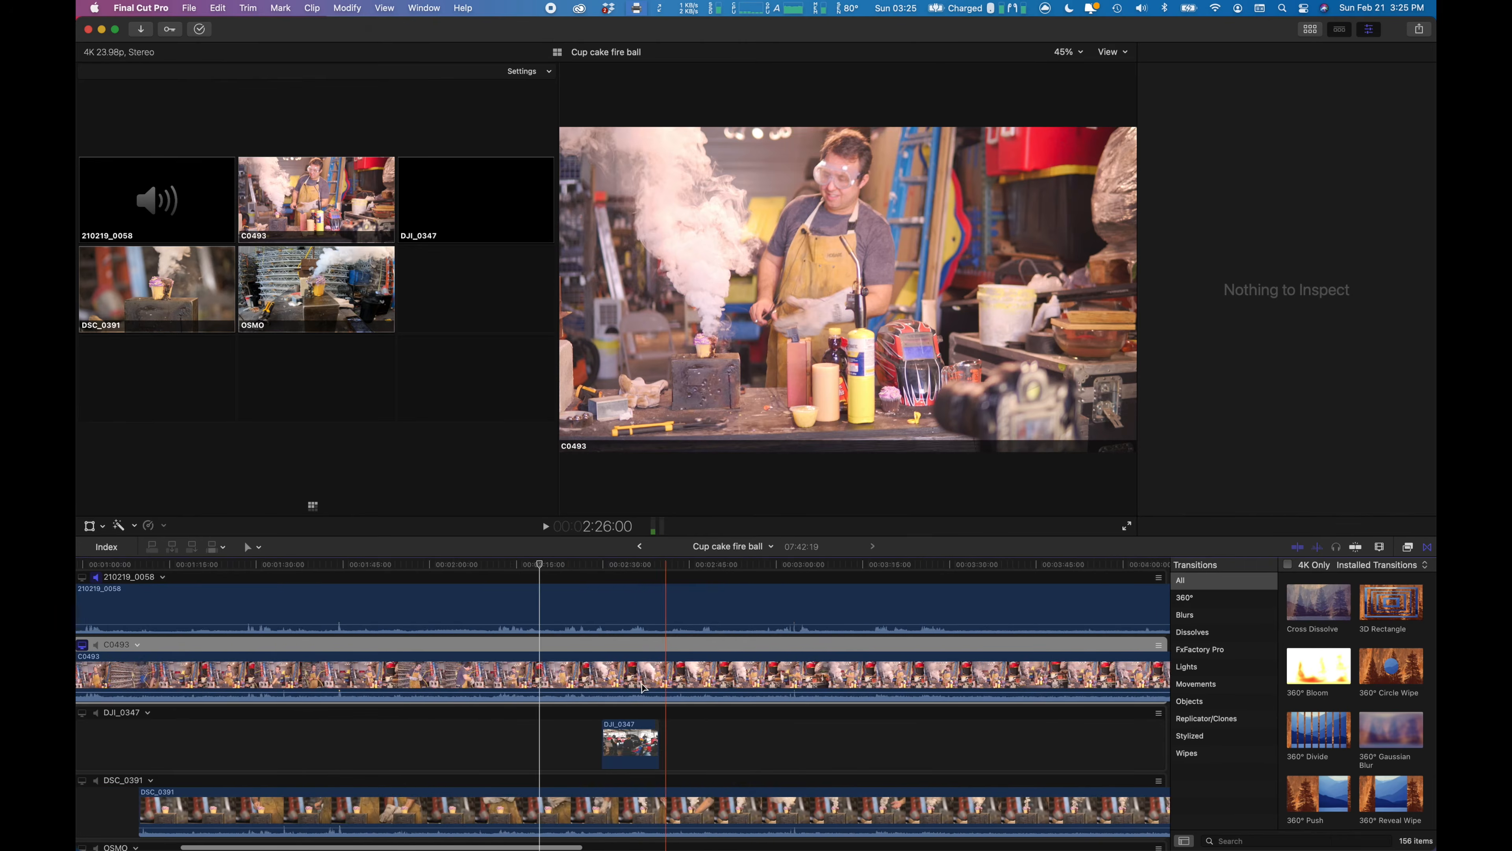
left_click(640, 546)
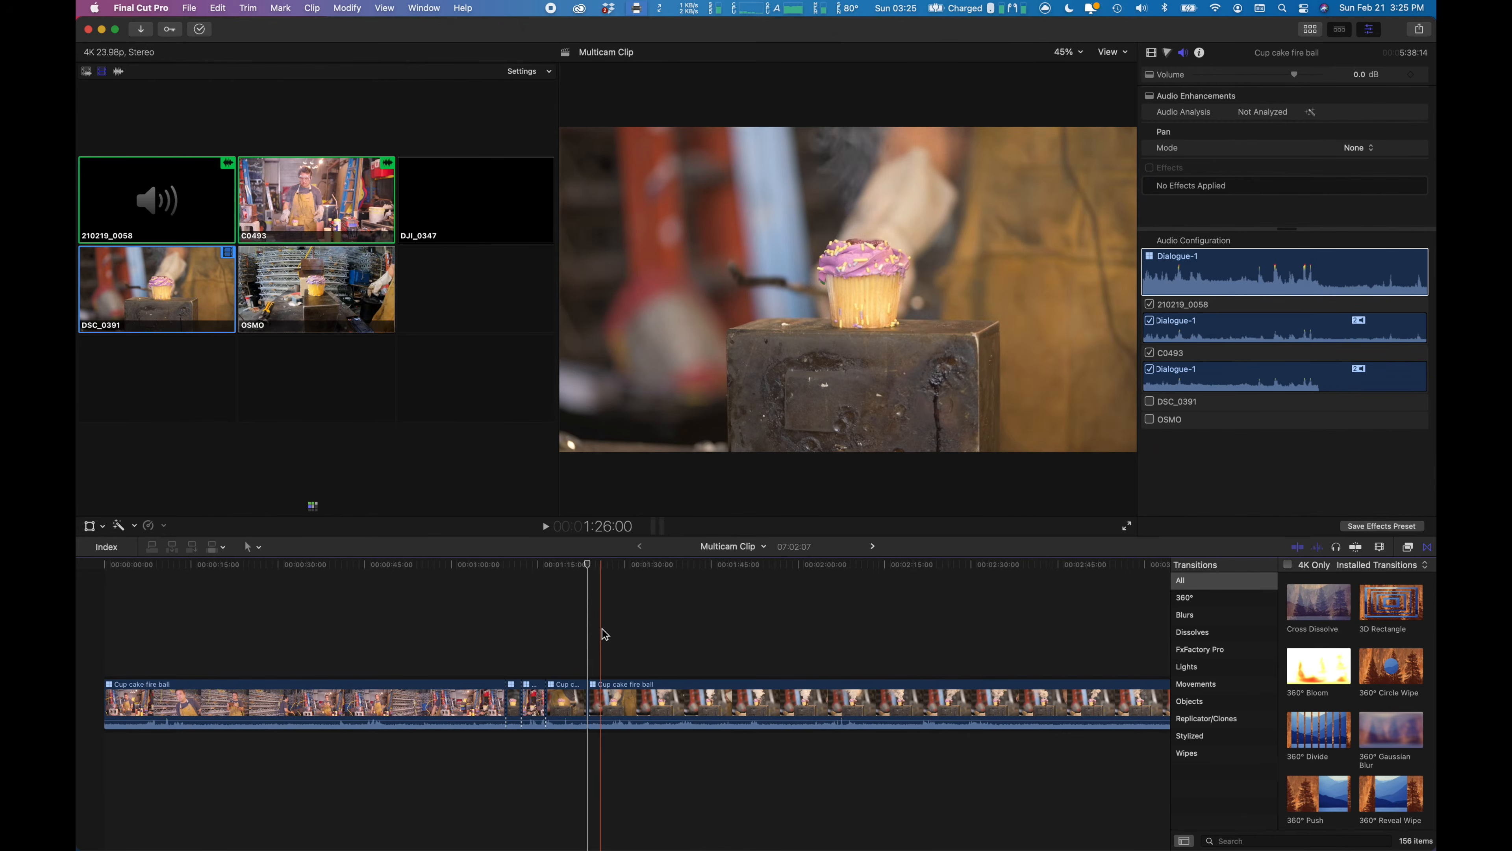
Play from 1:26, cutting the video to C0493 at about 1:27, OSMO at 1:30, DSC_0391 at 1:33, DJI_0347 at 1:37, and back to DSC_0391
key("space")
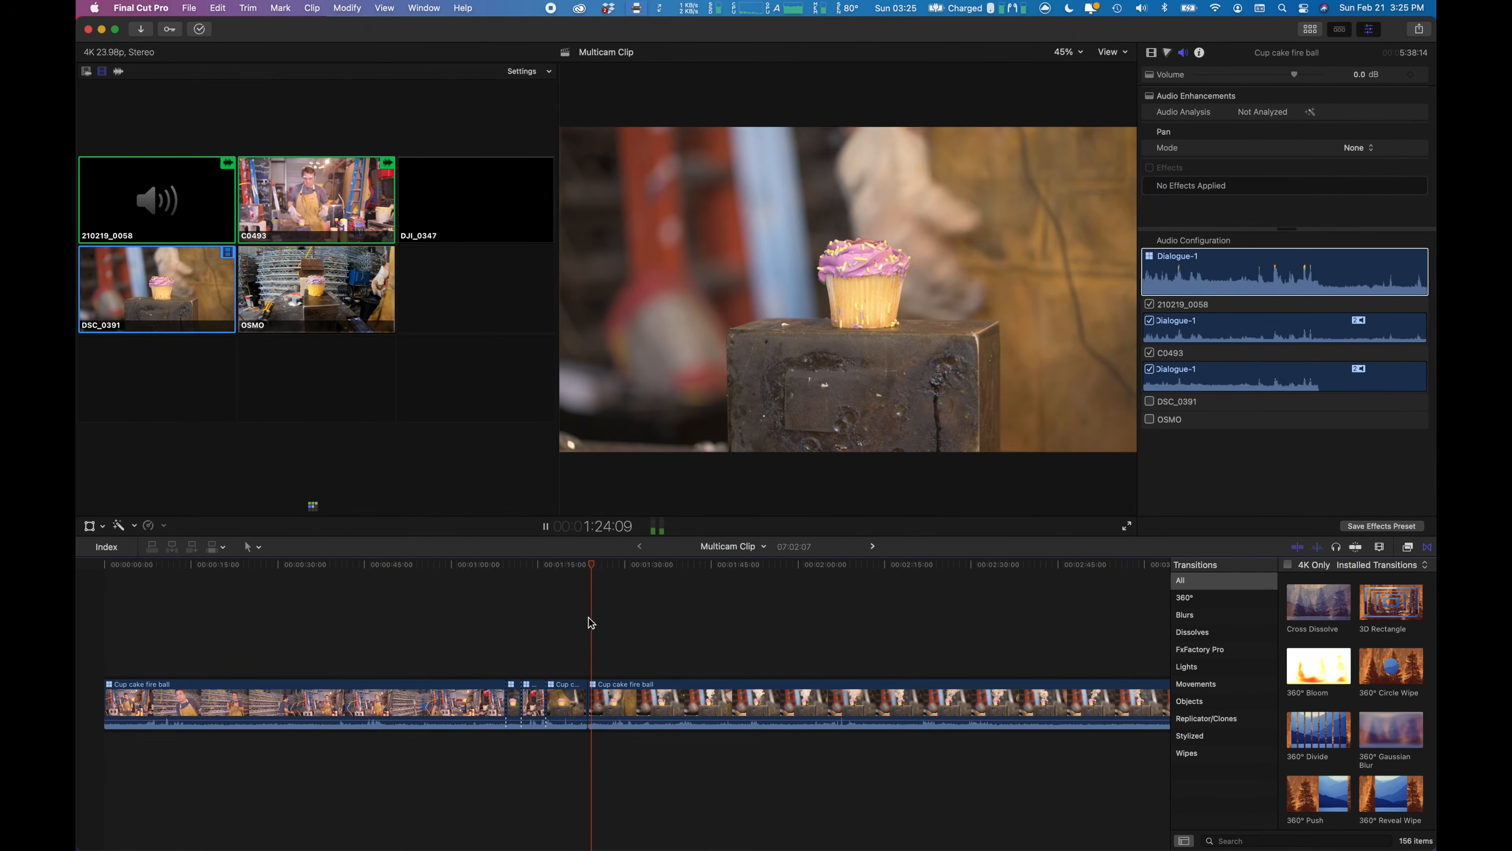
left_click(320, 200)
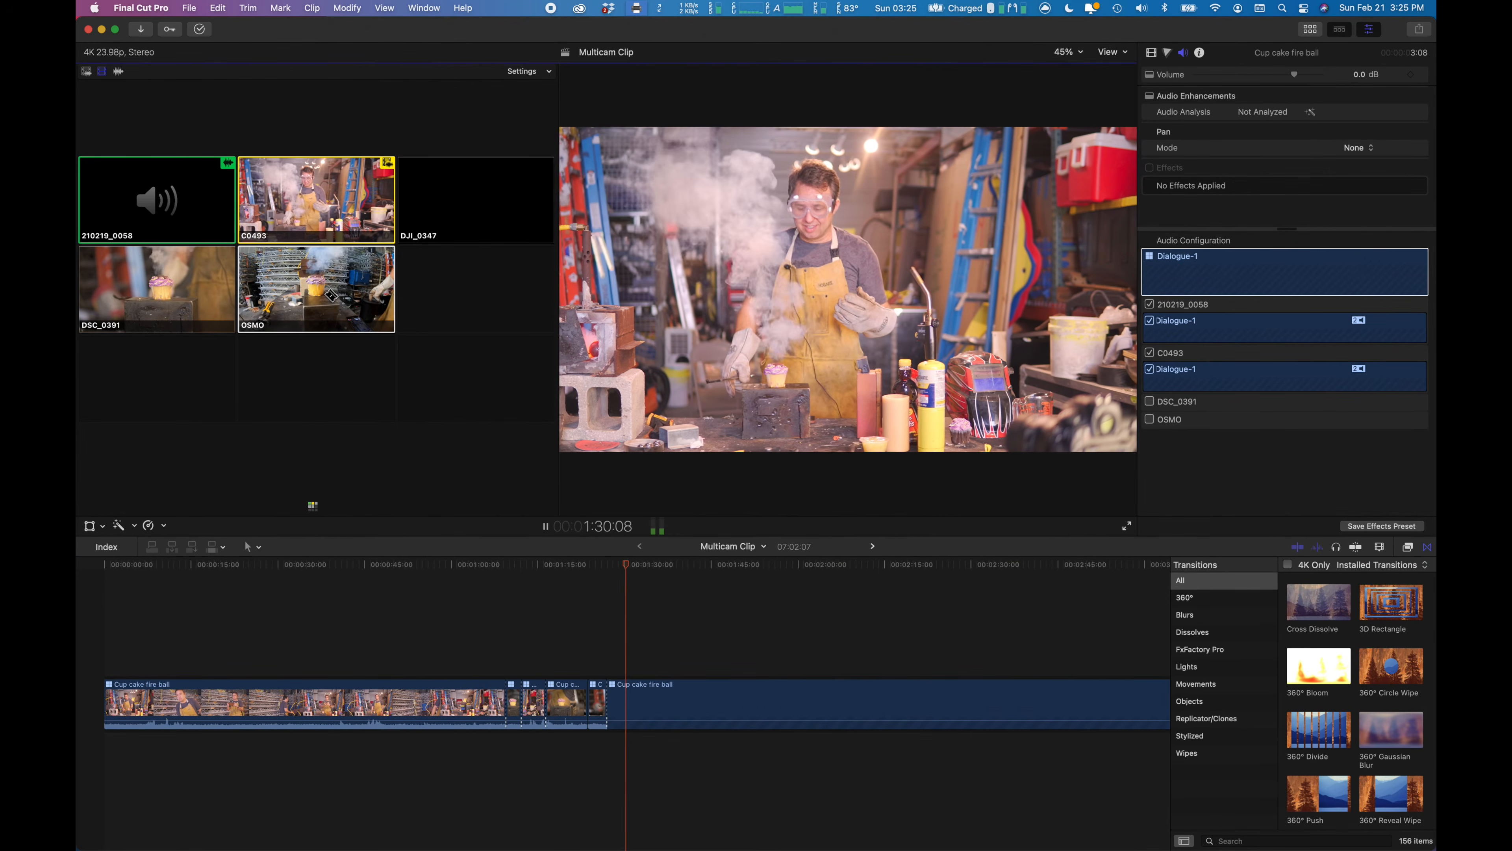
left_click(331, 294)
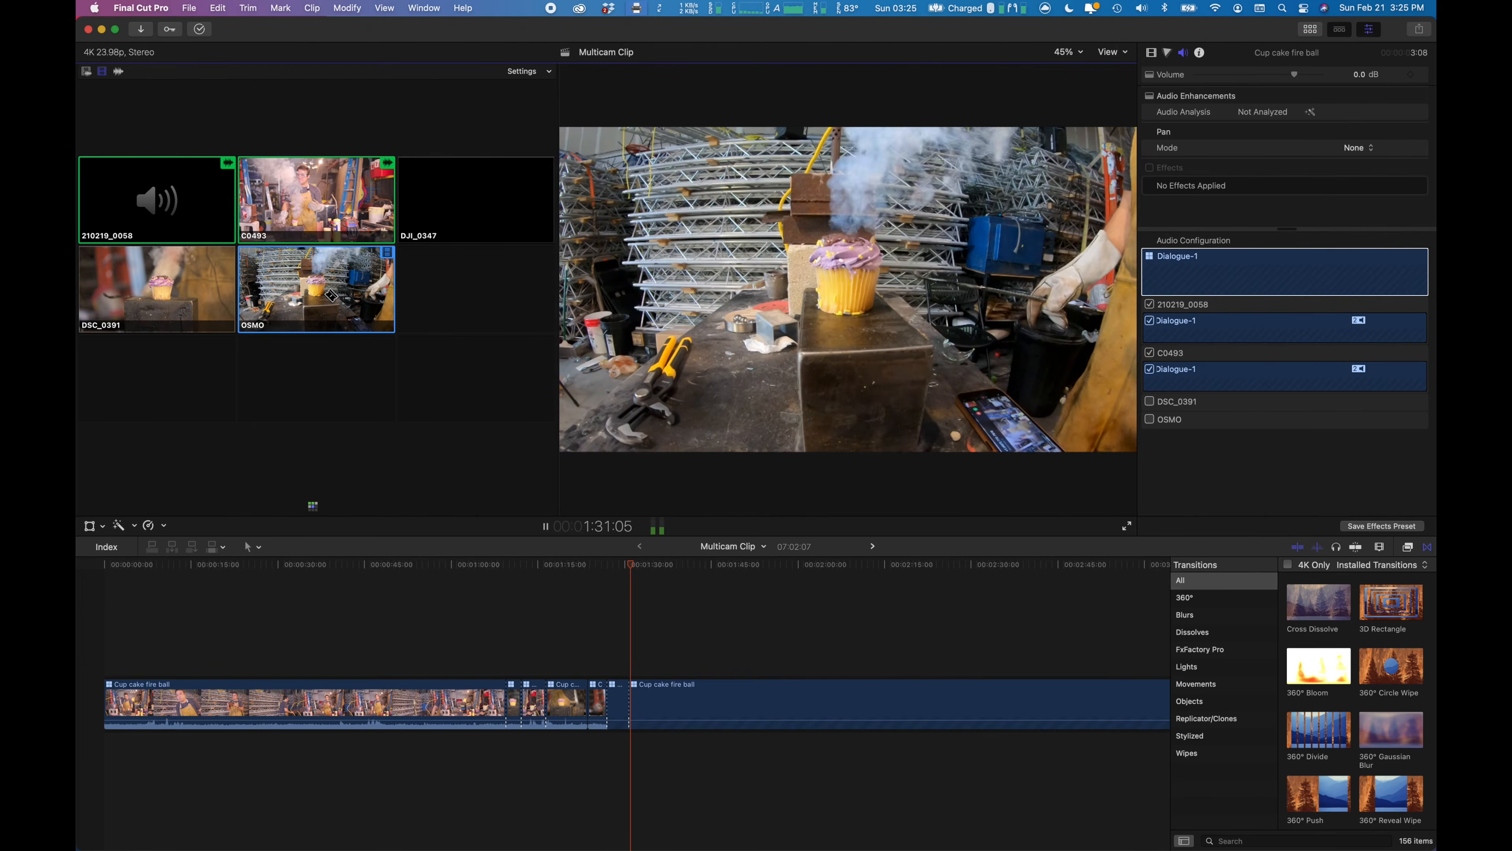
left_click(202, 297)
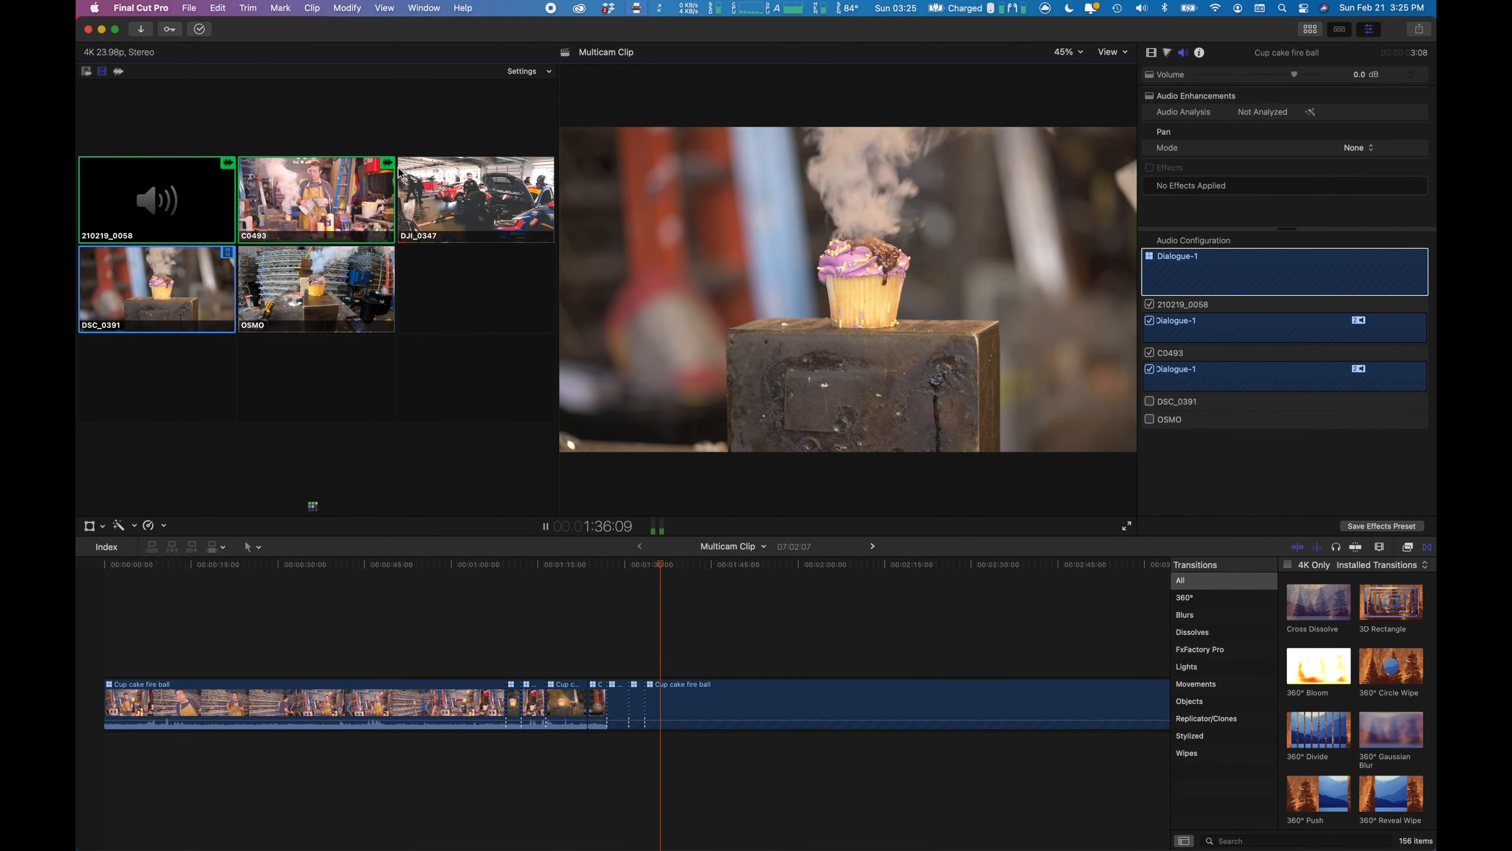
left_click(419, 188)
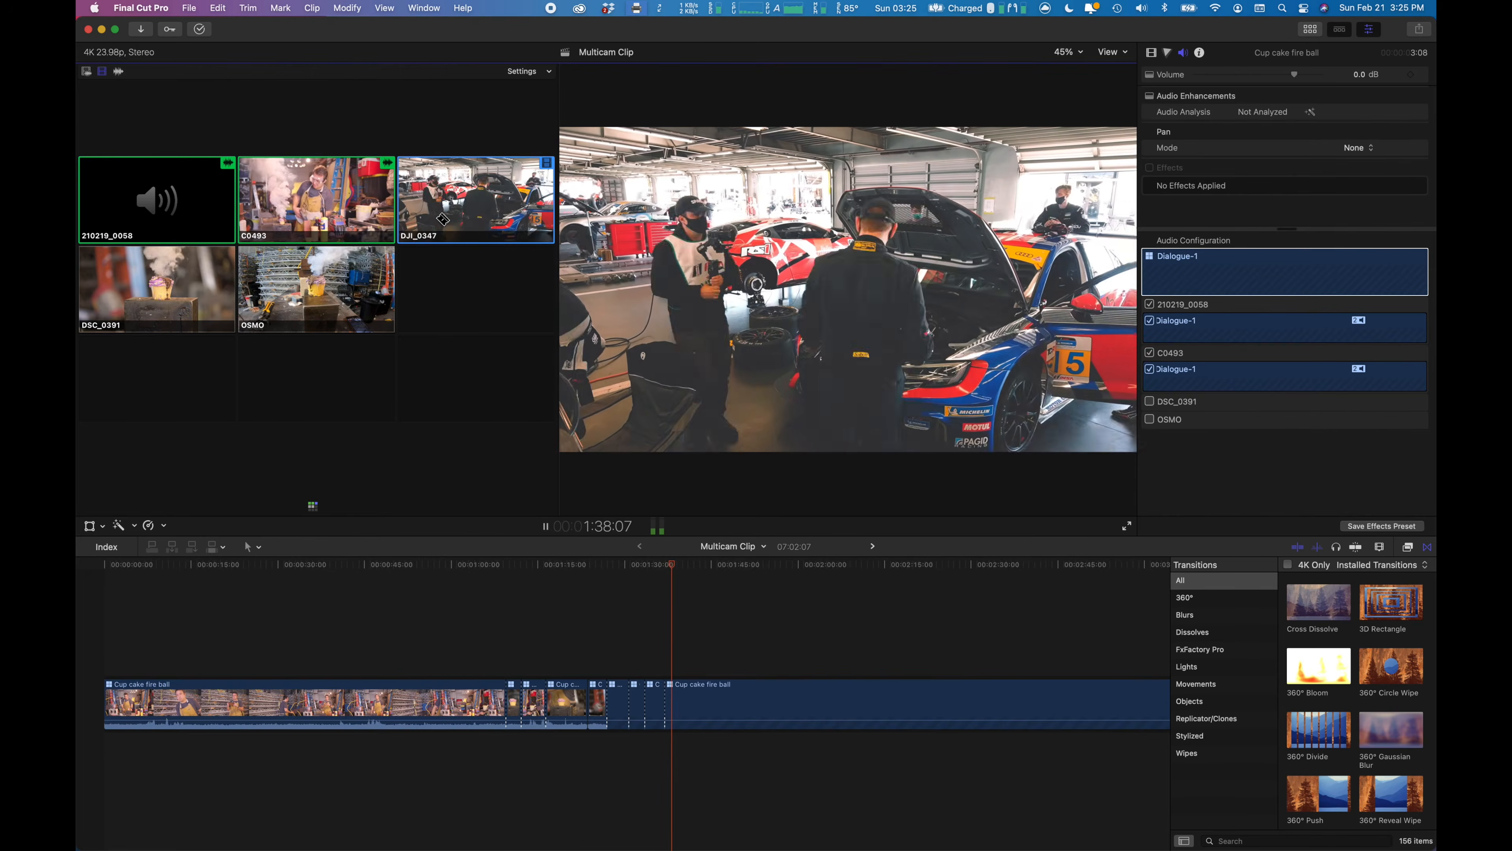
left_click(208, 293)
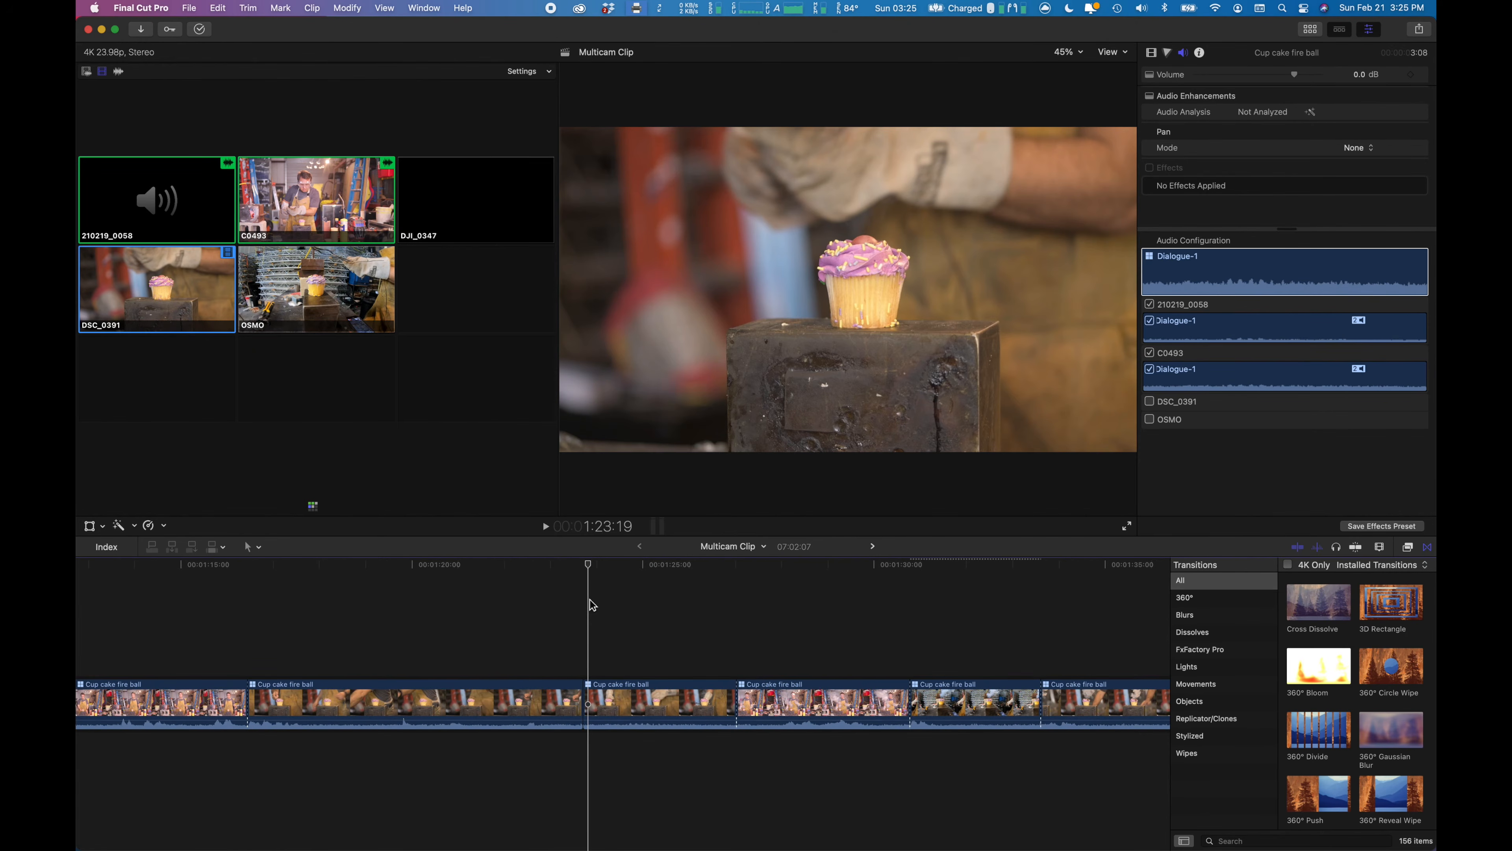
Delete the C0493 clip that sits between the DSC_0391 and OSMO clips at about 1:27
left_click(708, 696)
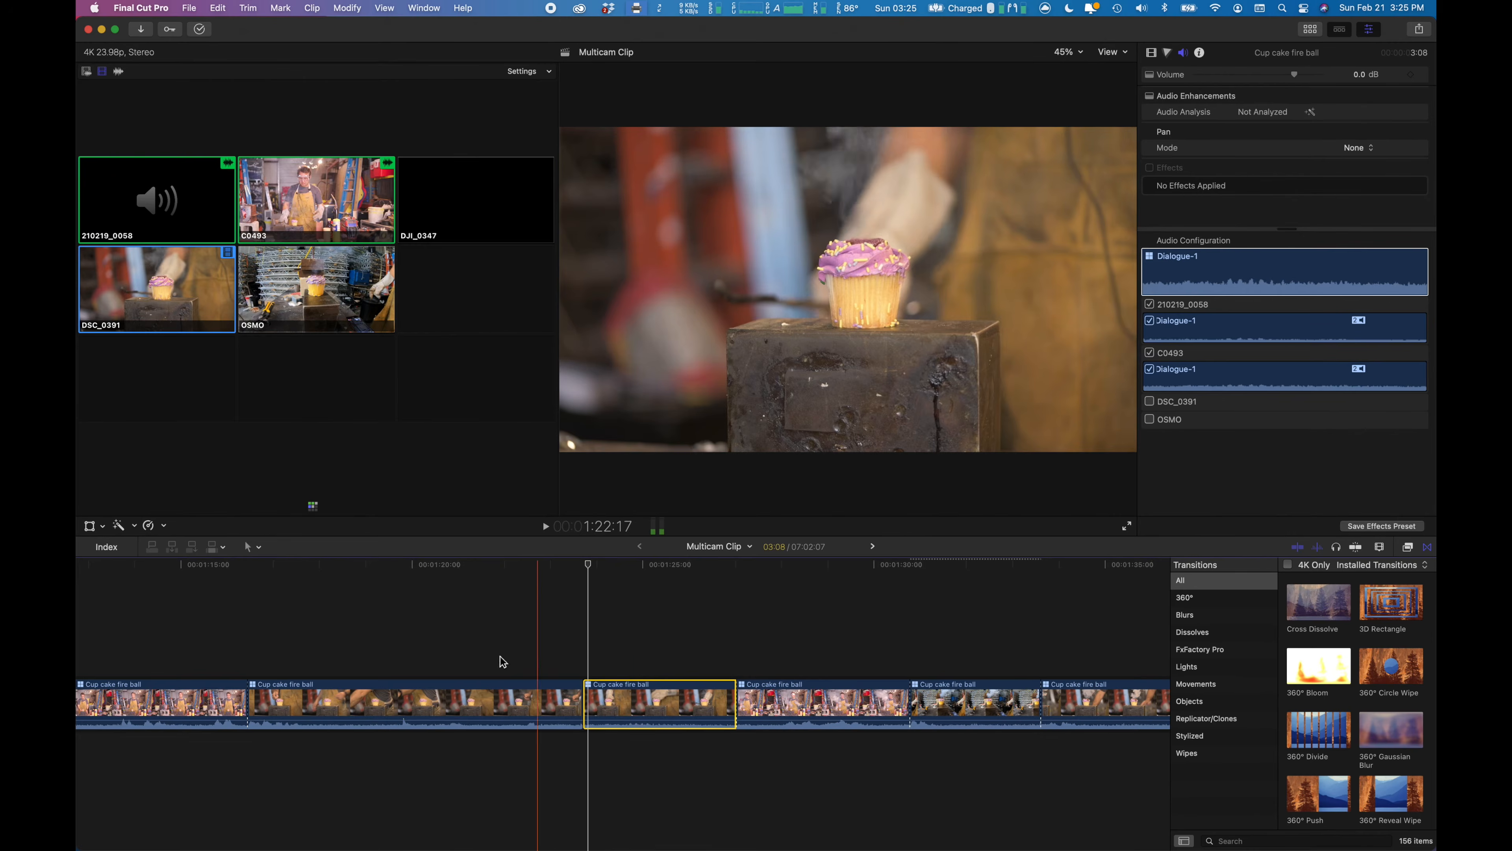
left_click(441, 697)
left_click(816, 701)
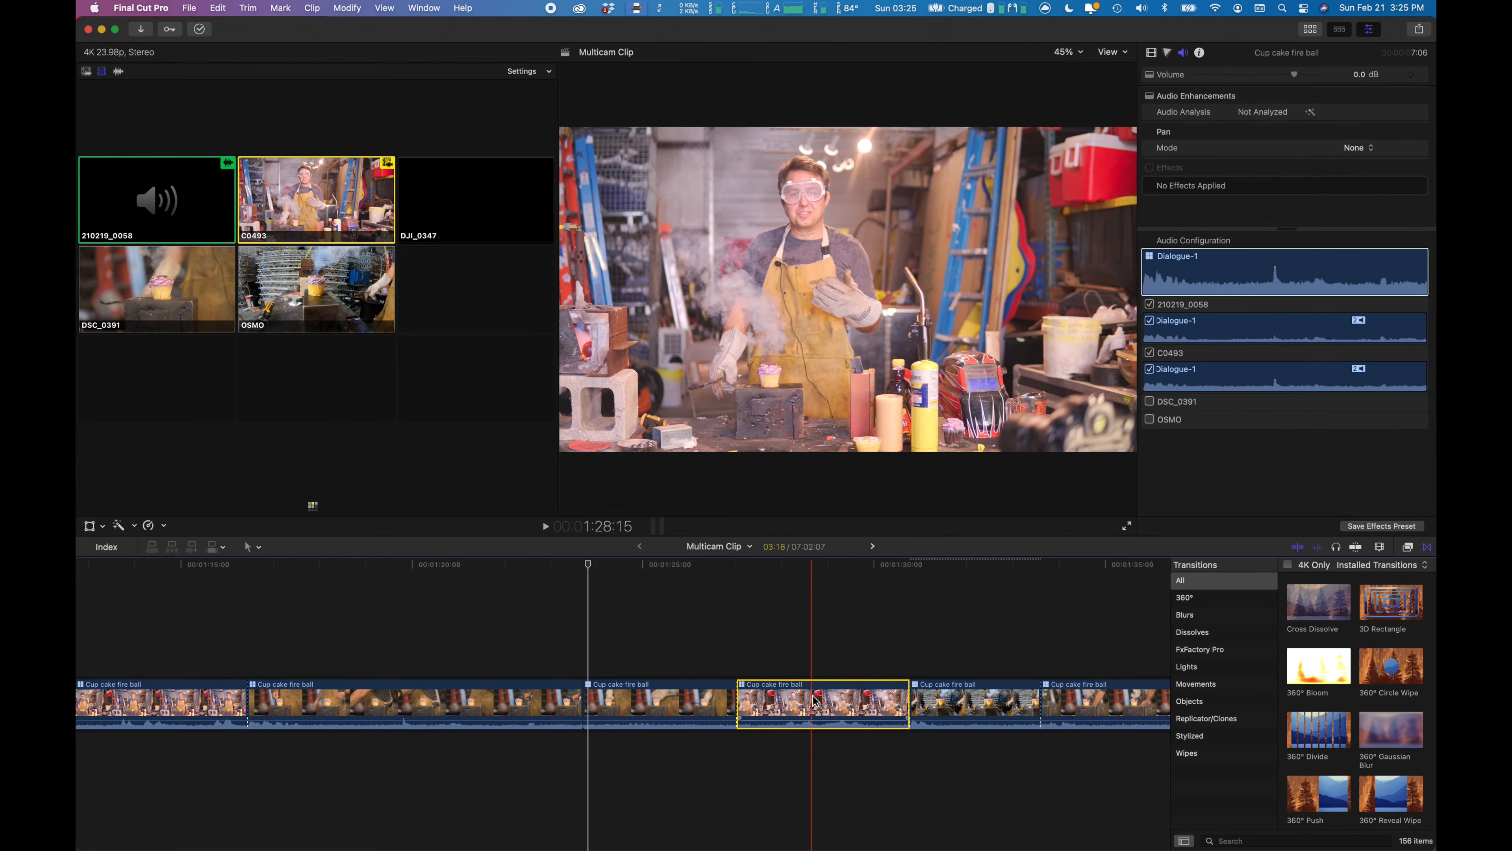
left_click(785, 696)
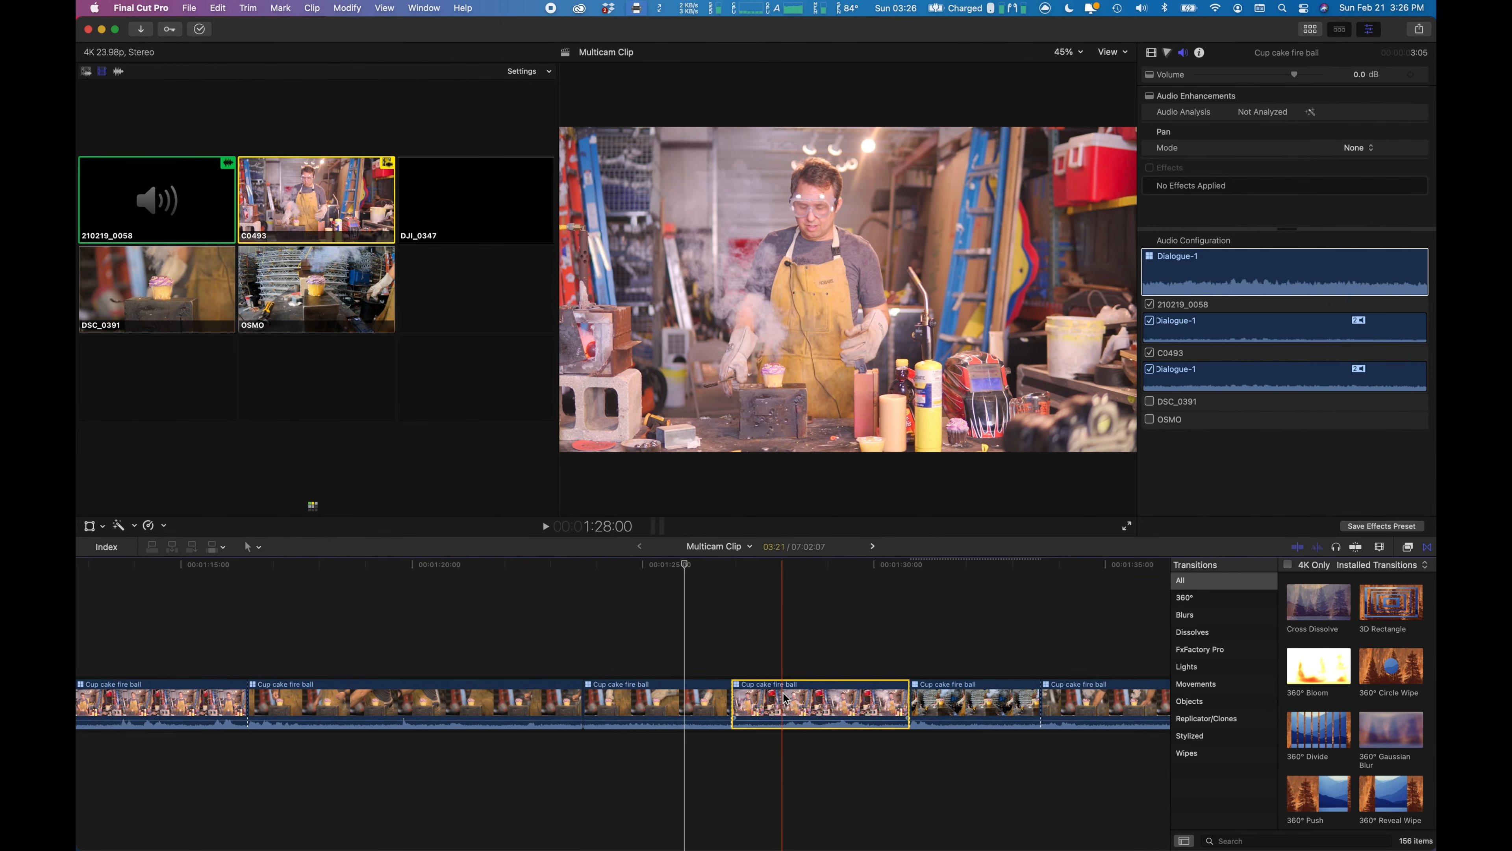
key("Delete")
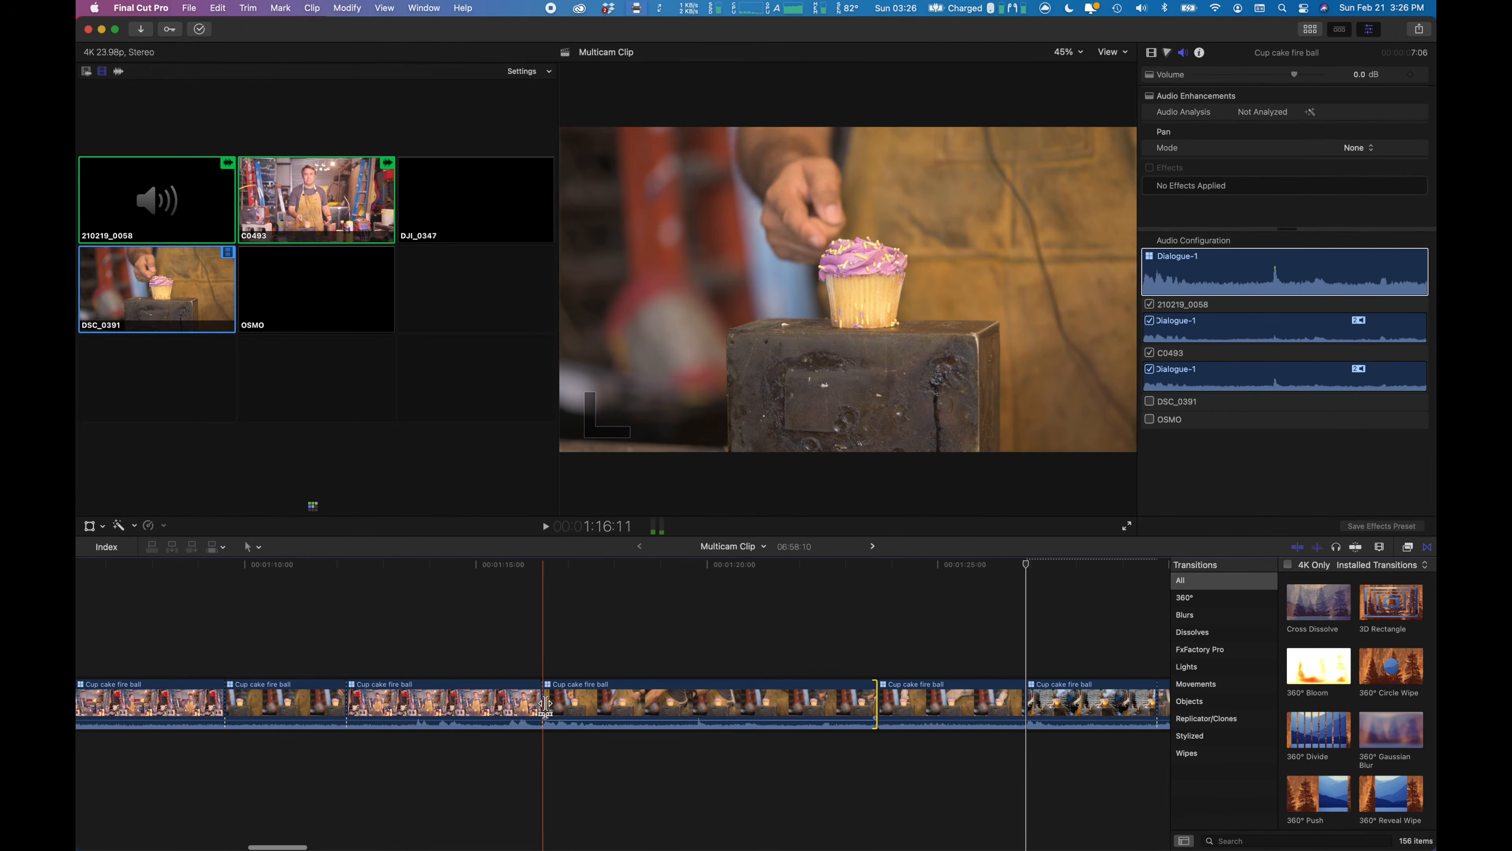
Roll the edit at about 1:16 slightly later, and blade out and delete a short section of the preceding C0493 clip starting at about 1:14:15
mouse_move(544, 703)
left_mouse_down()
mouse_move(584, 701)
mouse_move(509, 703)
mouse_move(632, 703)
mouse_move(499, 702)
mouse_move(560, 703)
left_mouse_up()
key("b")
left_click(498, 702)
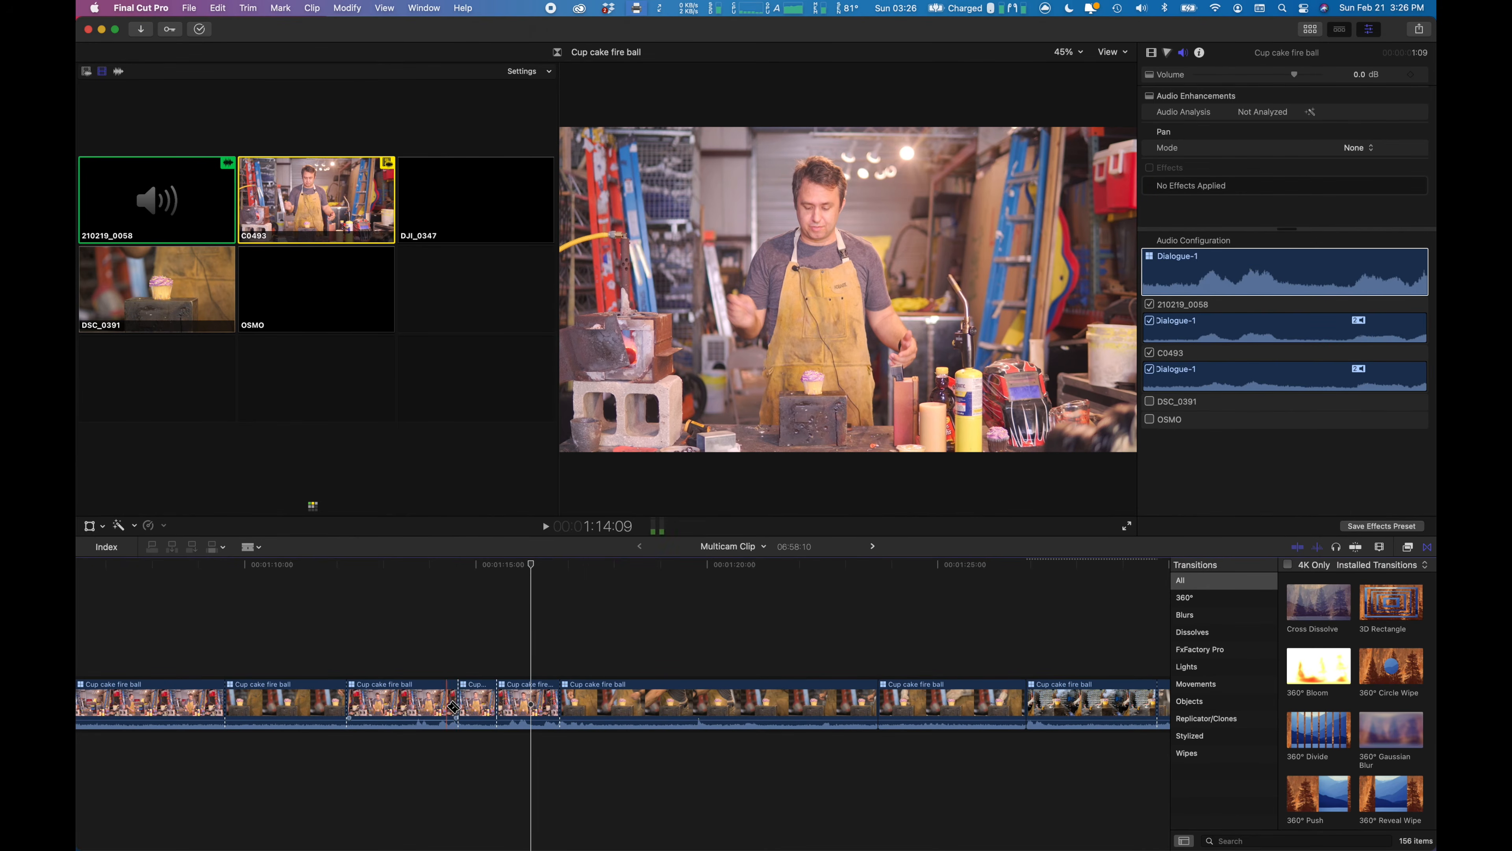
key("a")
left_click(481, 708)
key("Delete")
key("Up")
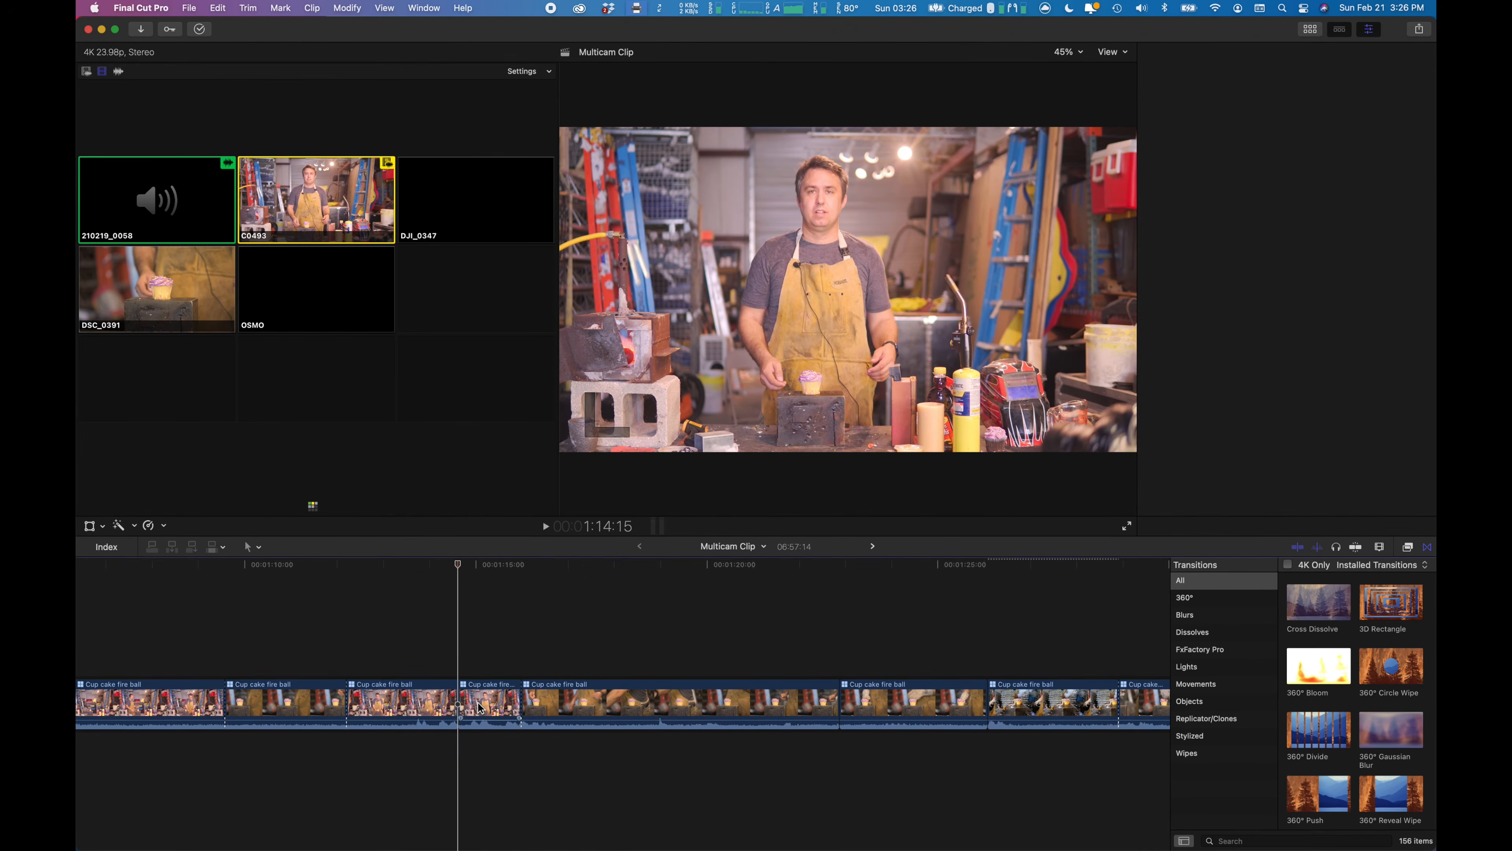
Play back the timeline briefly from 1:14:15 to review the new join between the C0493 clips
key("super+4")
left_click(419, 635)
key("space")
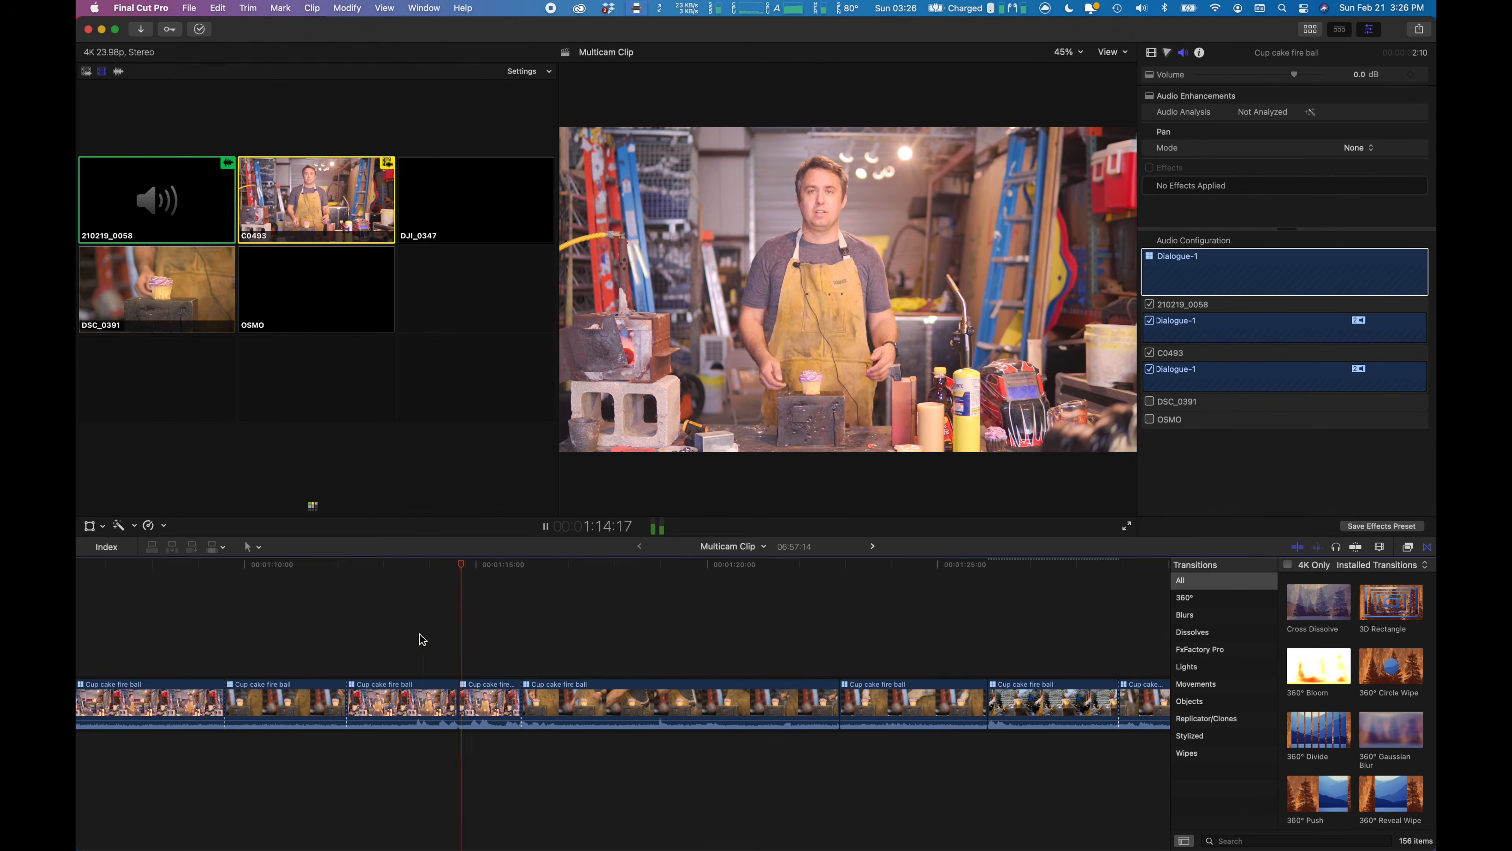
key("4")
key("space")
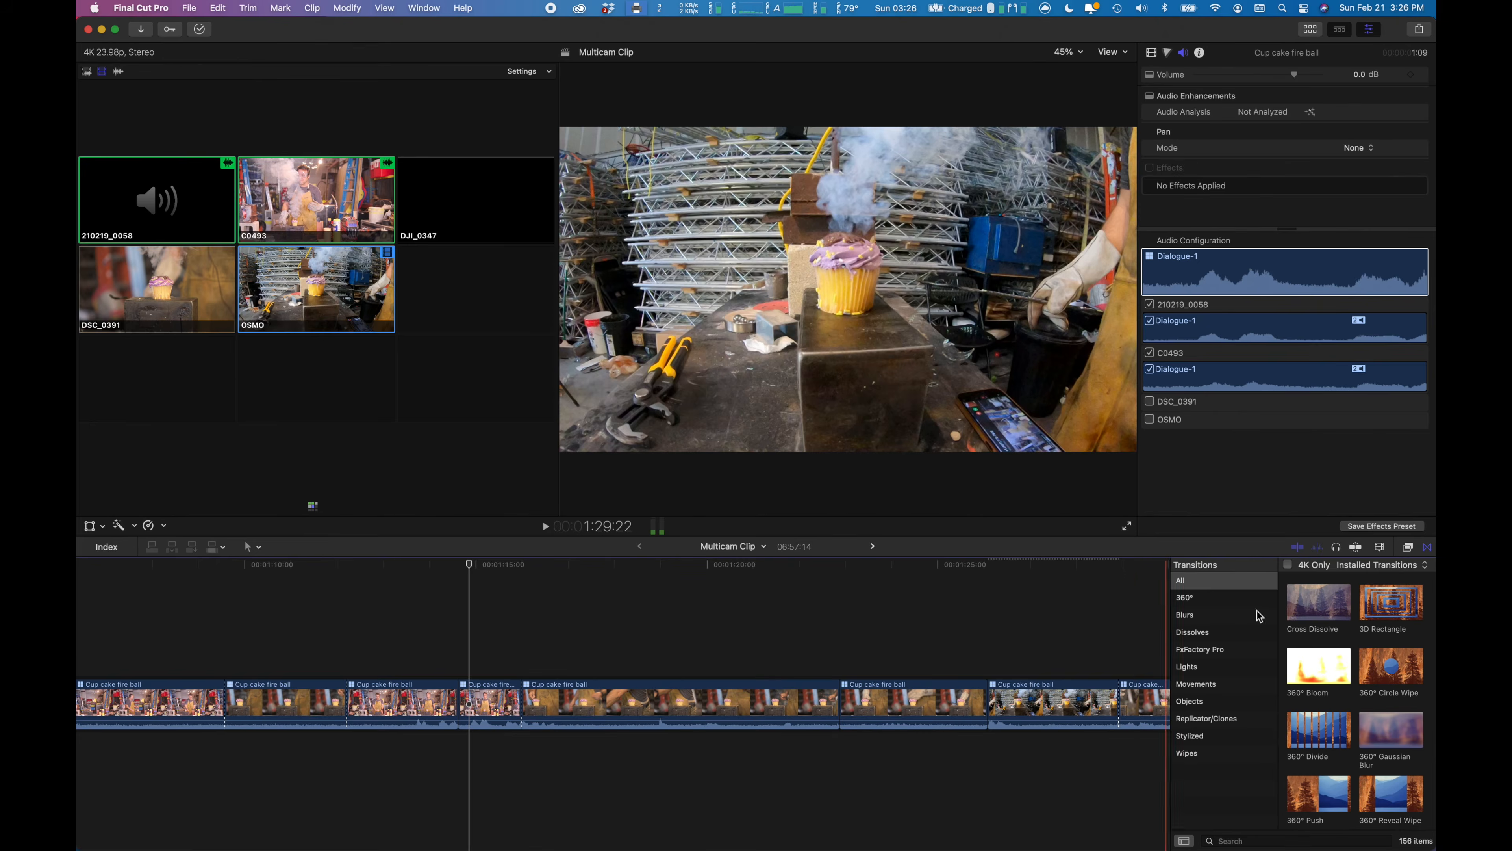
Turn on snapping, snap the playhead to the edit at 1:16:00, and switch the following DSC_0391 clip to the C0493 angle
left_click(1356, 547)
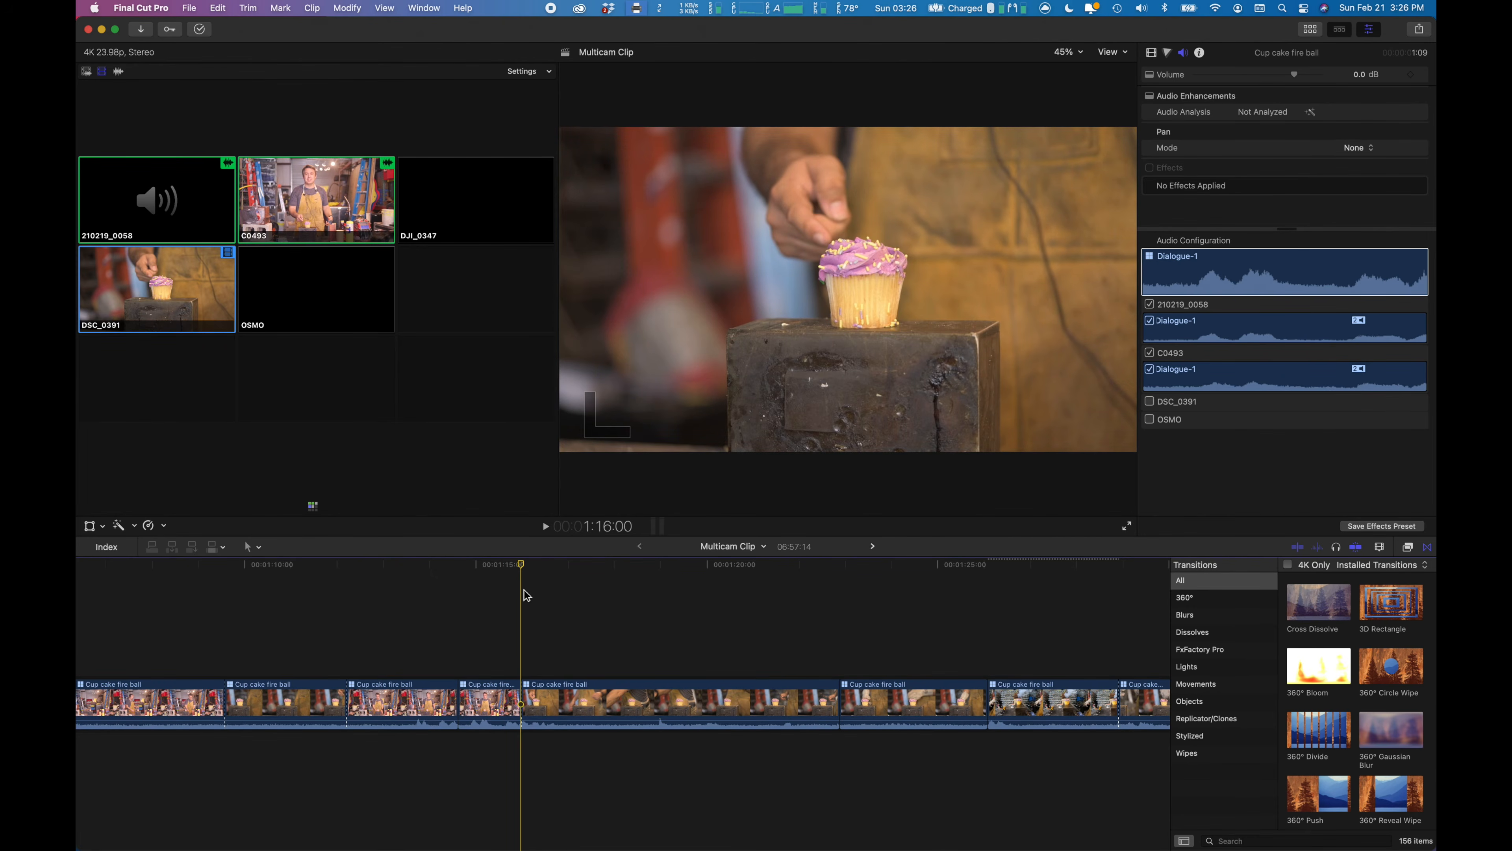
left_click_drag(524, 694, 525, 691)
left_click(524, 573)
left_click(289, 228)
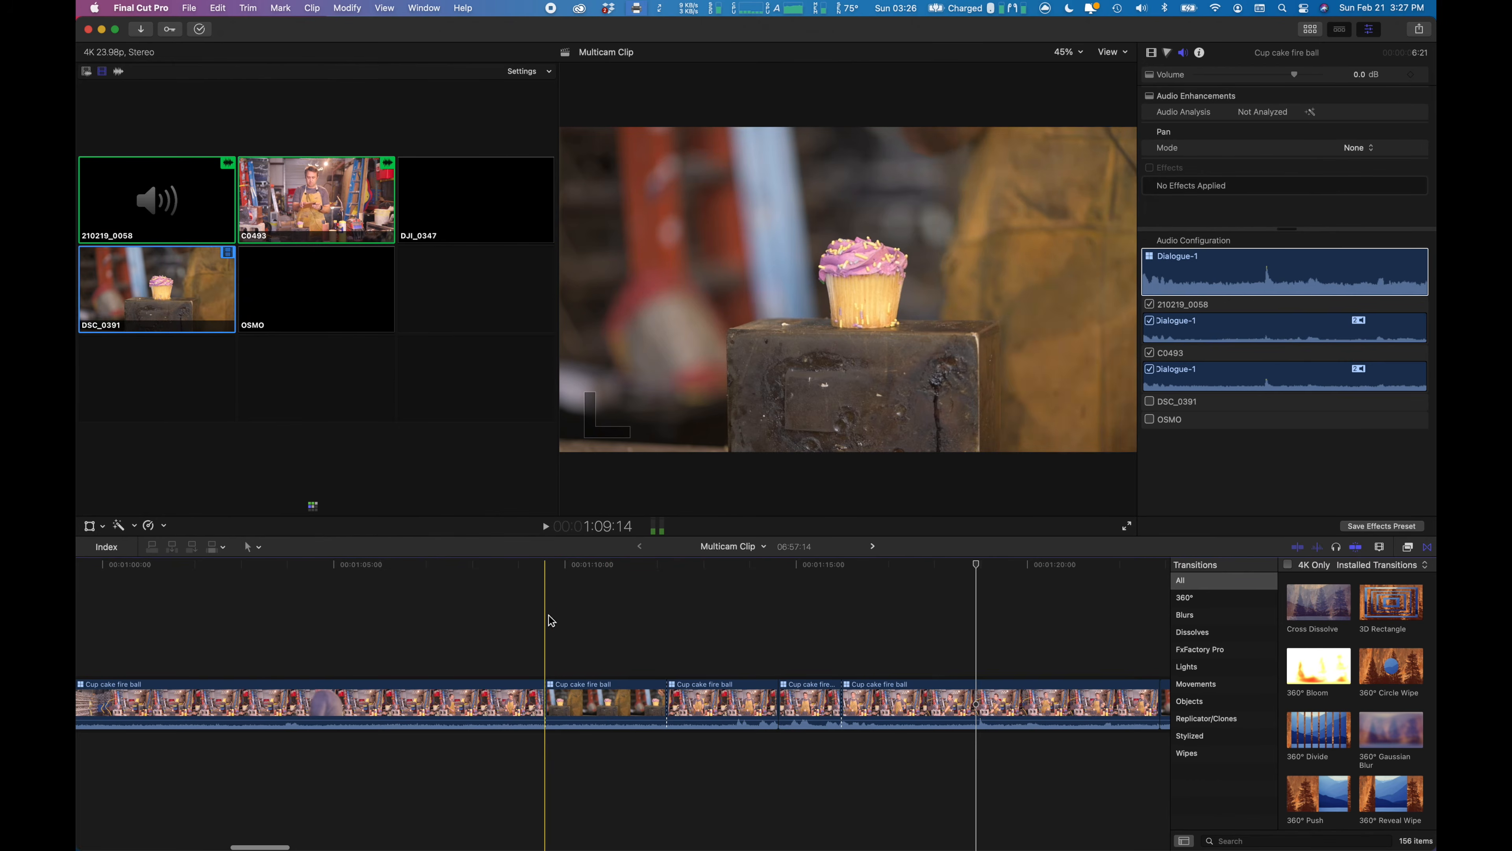
Snap the playhead to the edit at 1:09:14, and switch the following clip to the C0493 angle and back to DSC_0391
left_click(551, 620)
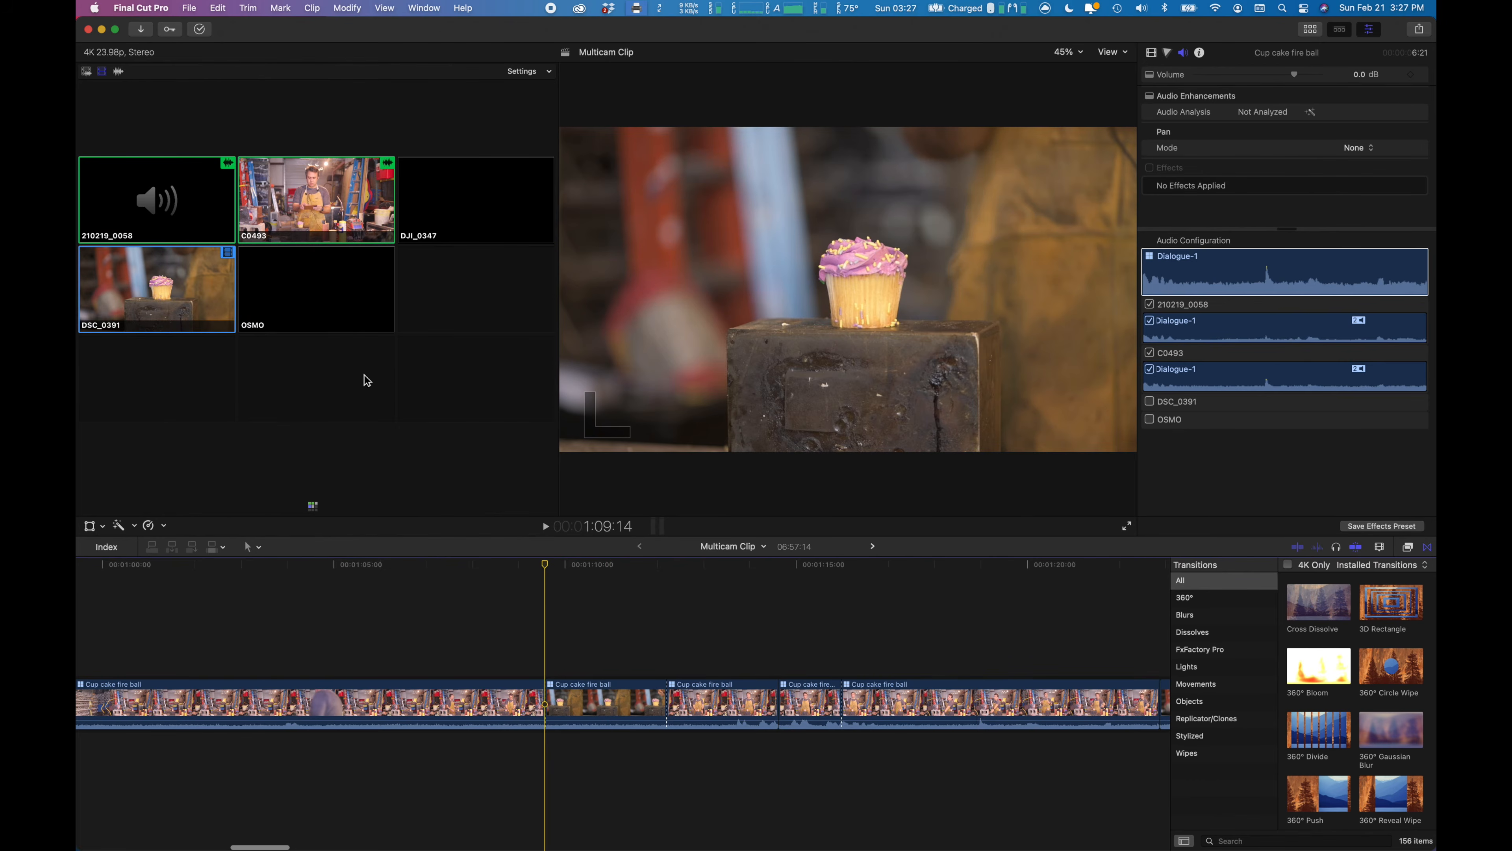
left_click(325, 216)
left_click(181, 288)
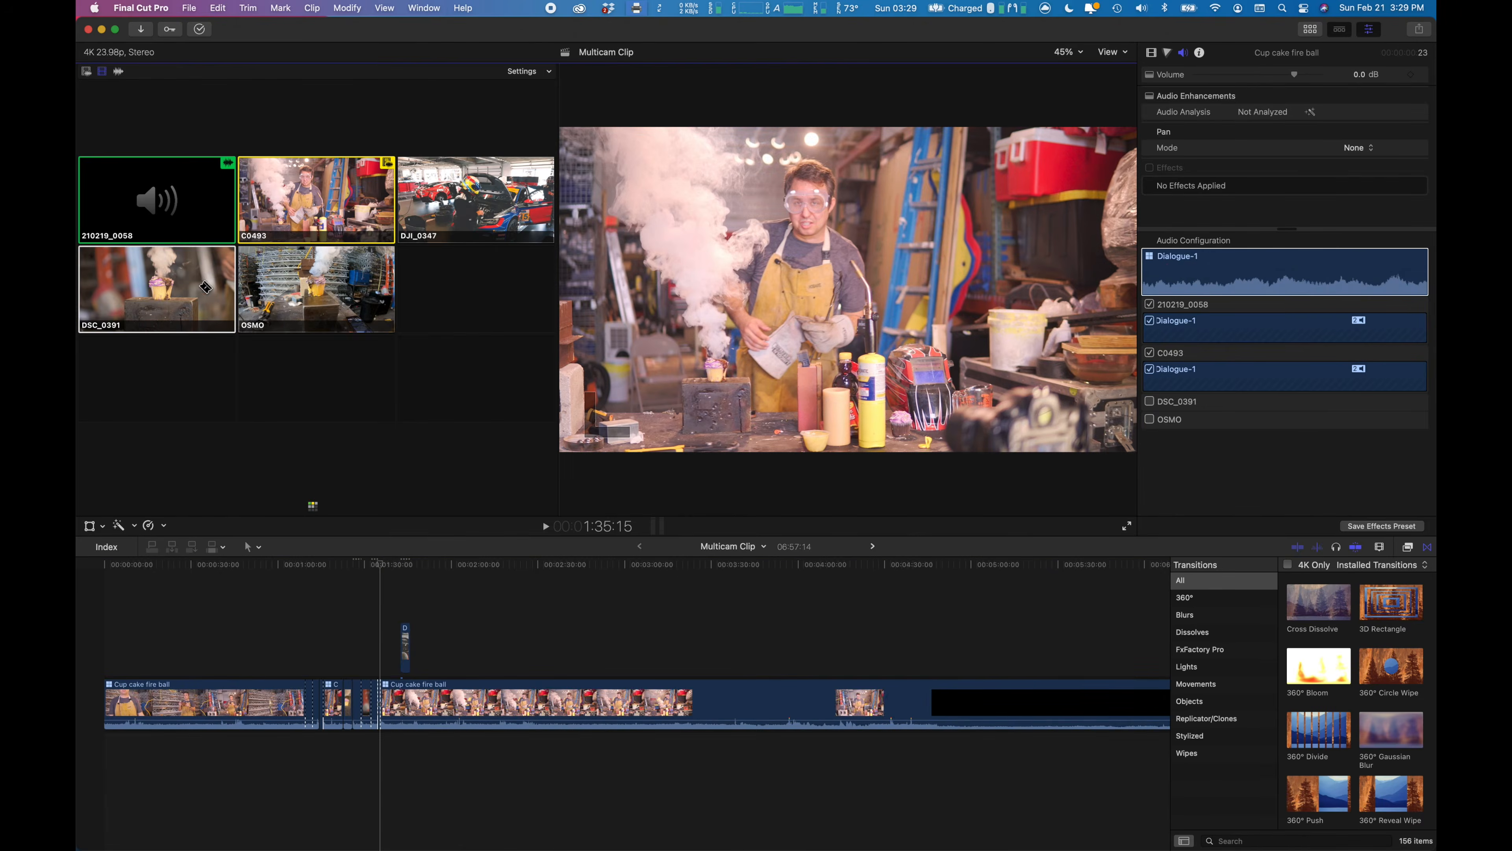
At 1:35:15, switch the following clip through the DSC_0391, OSMO and DJI_0347 angles, settle on DSC_0391, and start playback
left_click(196, 292)
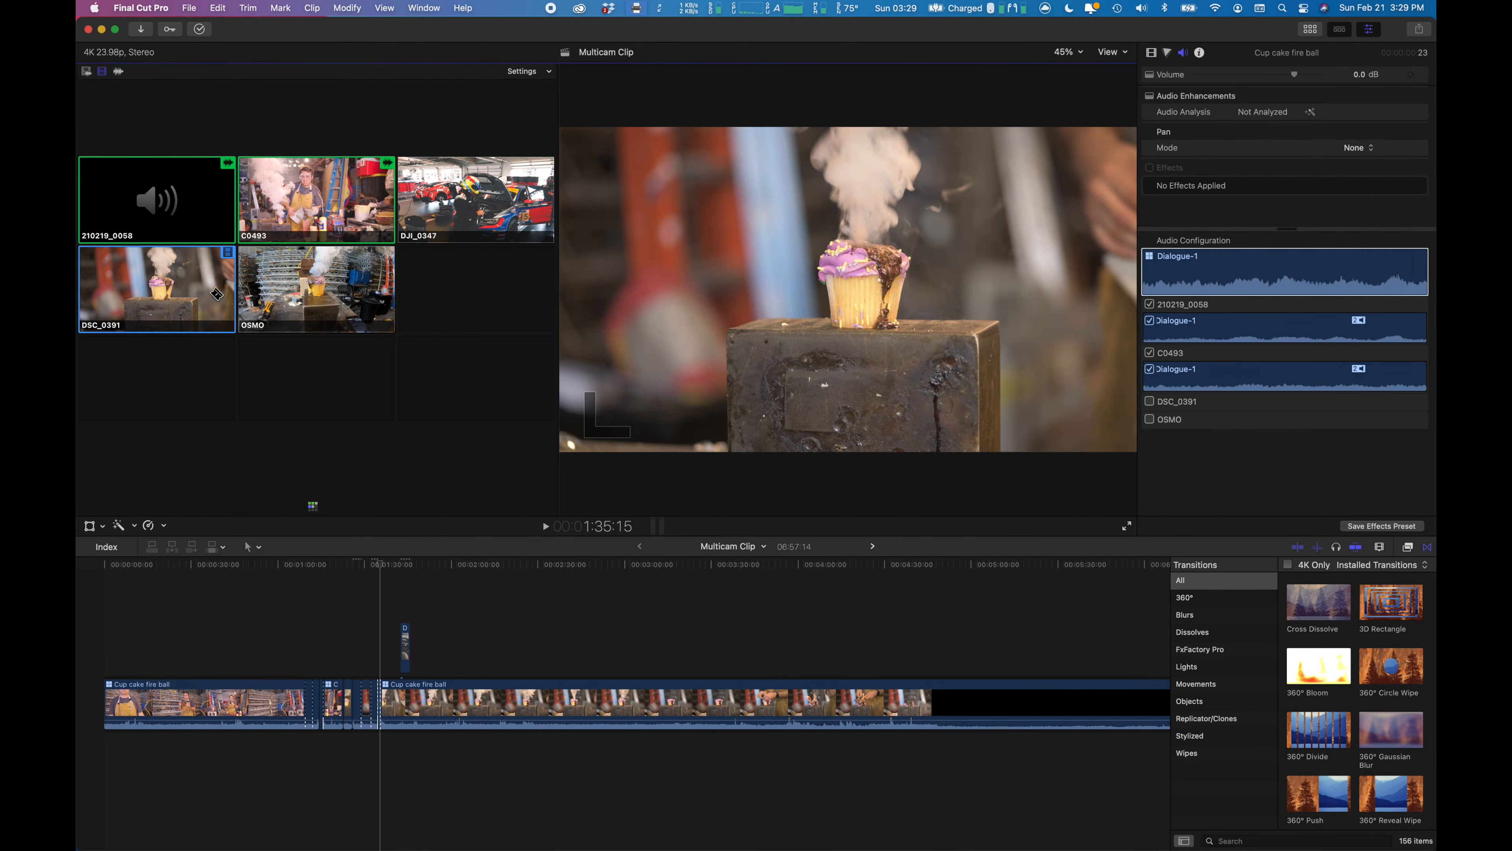
left_click(327, 290)
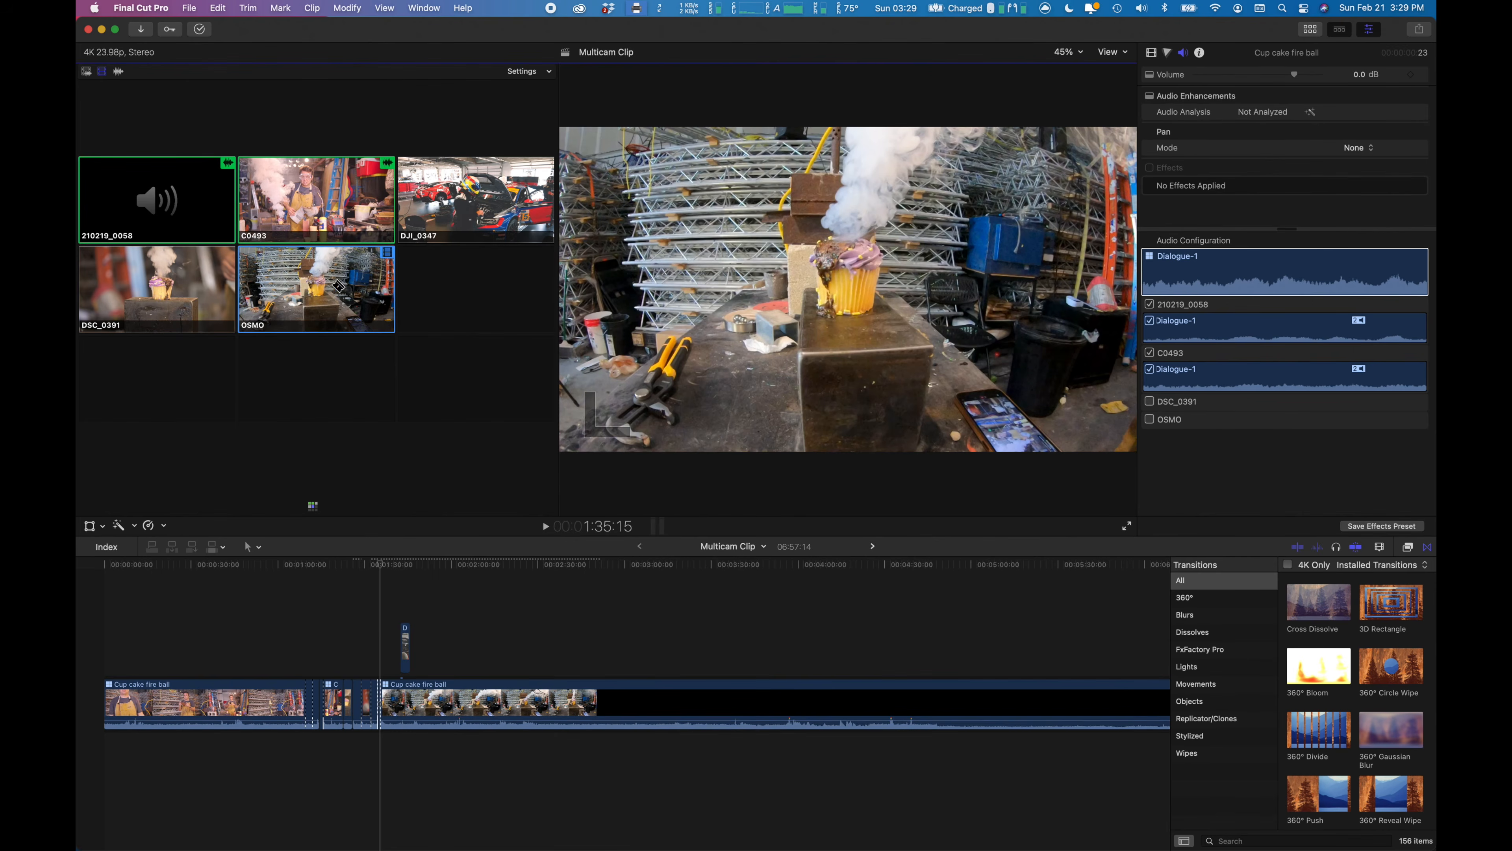
left_click(467, 196)
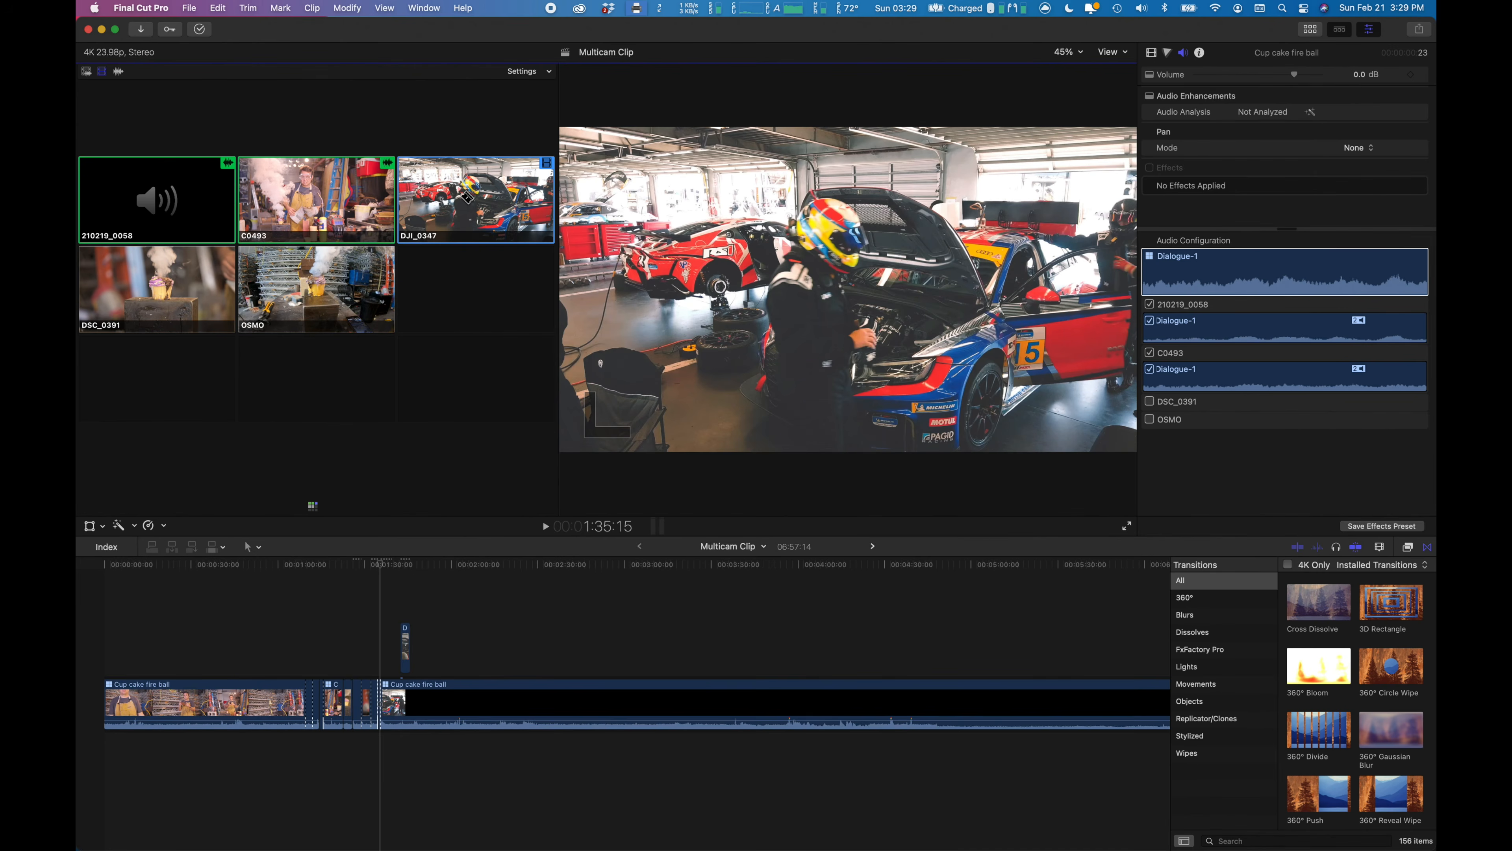
left_click(190, 290)
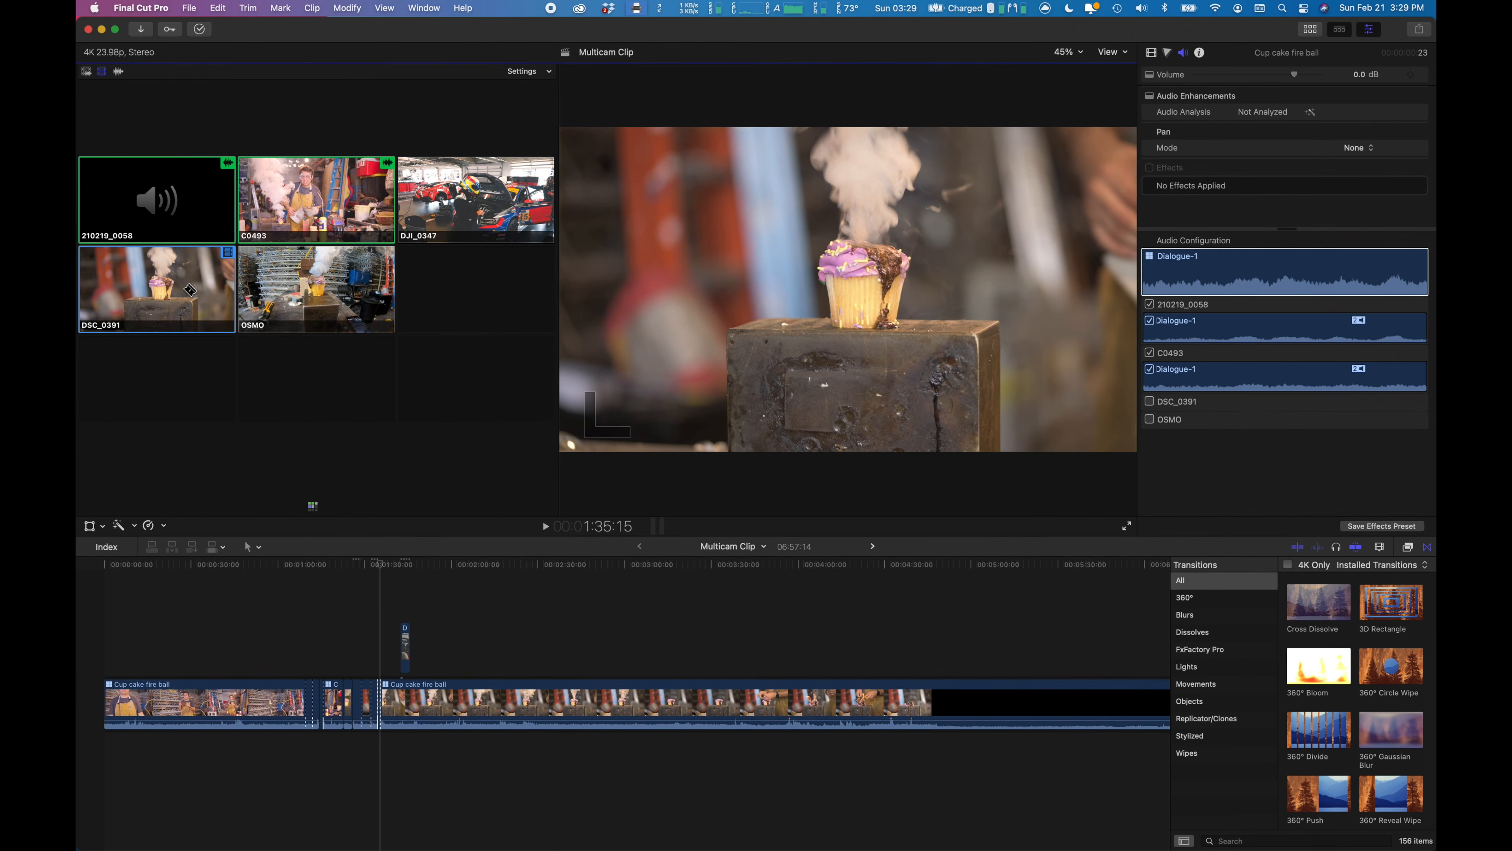
key("space")
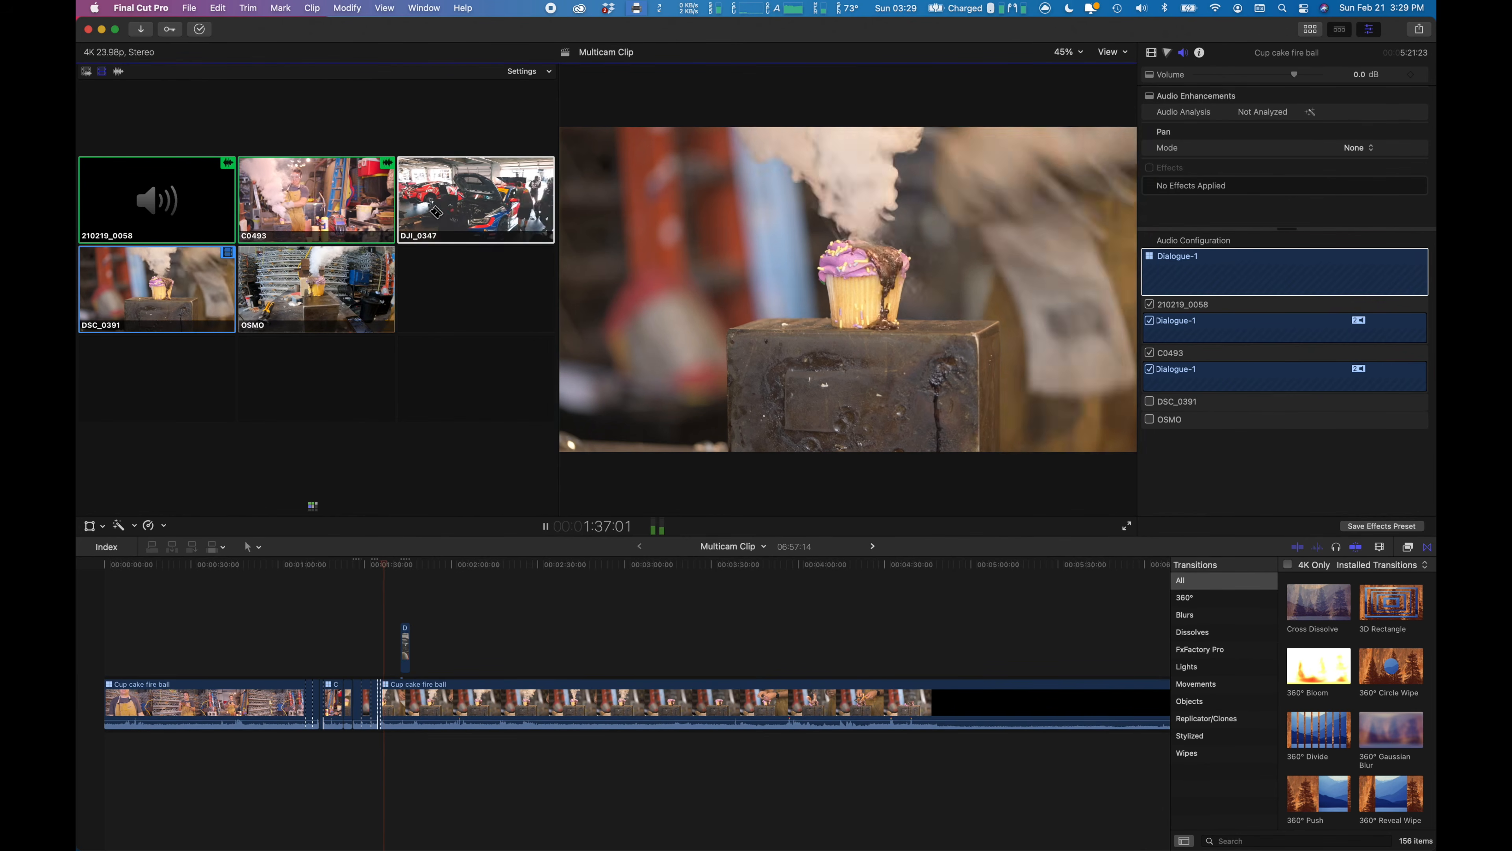